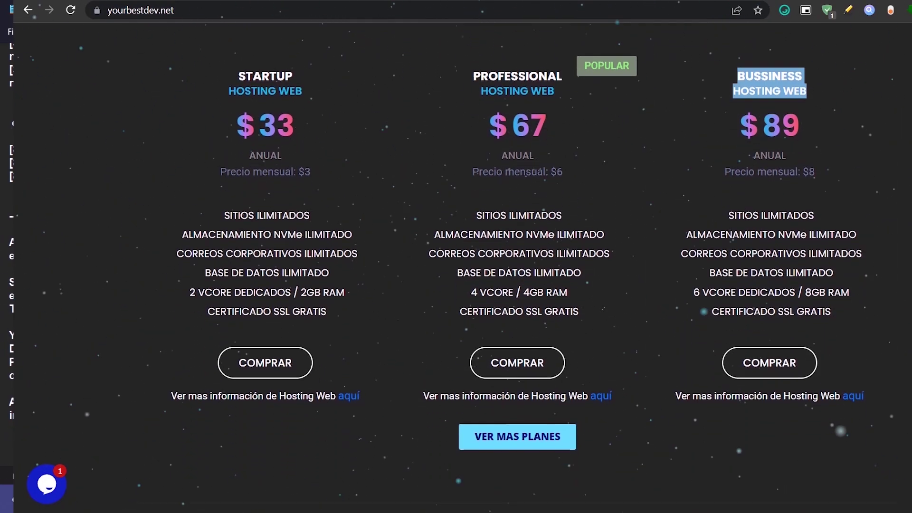
scroll(456, 257, "down", 20)
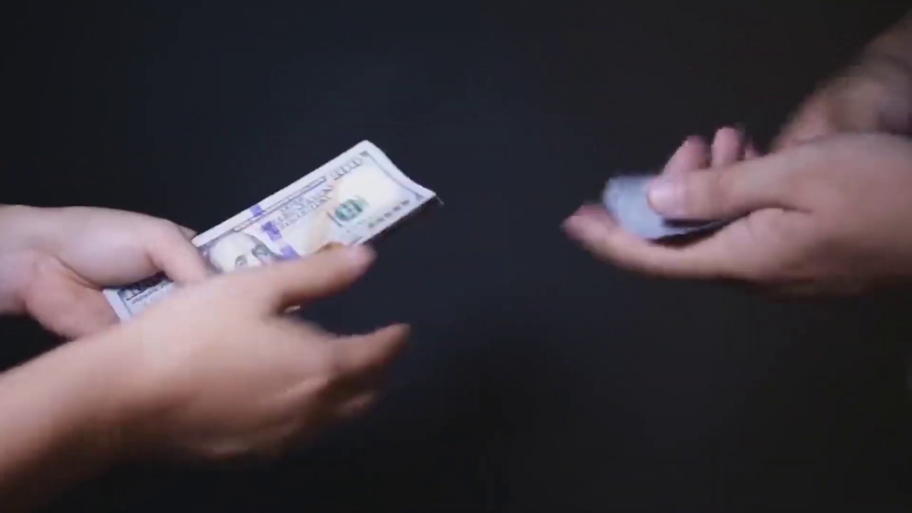
type("_herj")
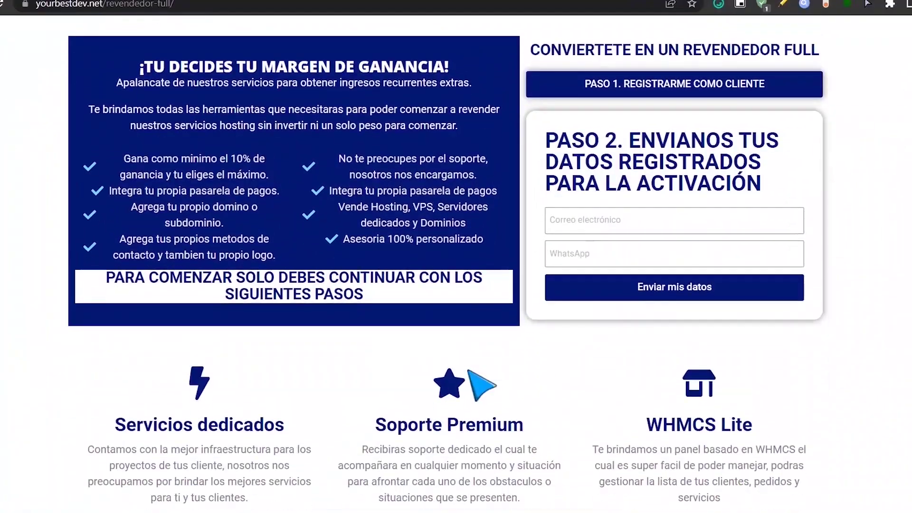
scroll(354, 389, "down", 2)
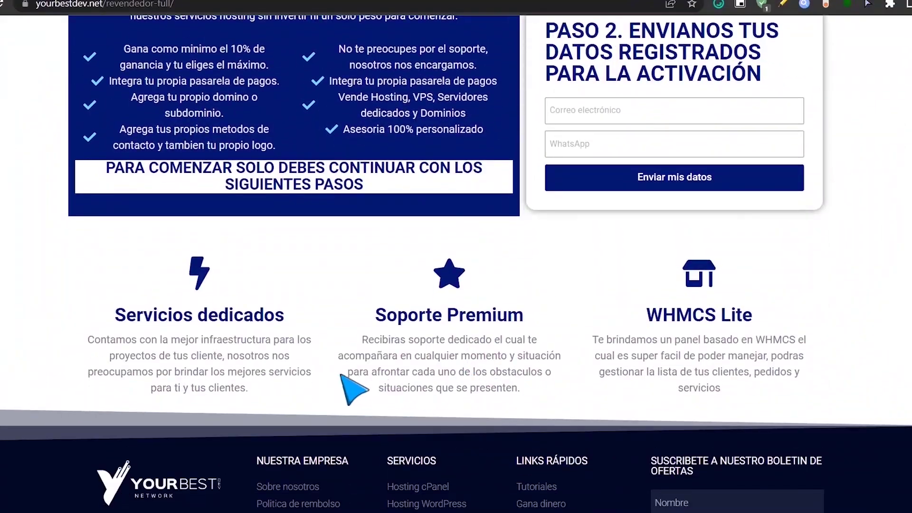
scroll(458, 366, "up", 1)
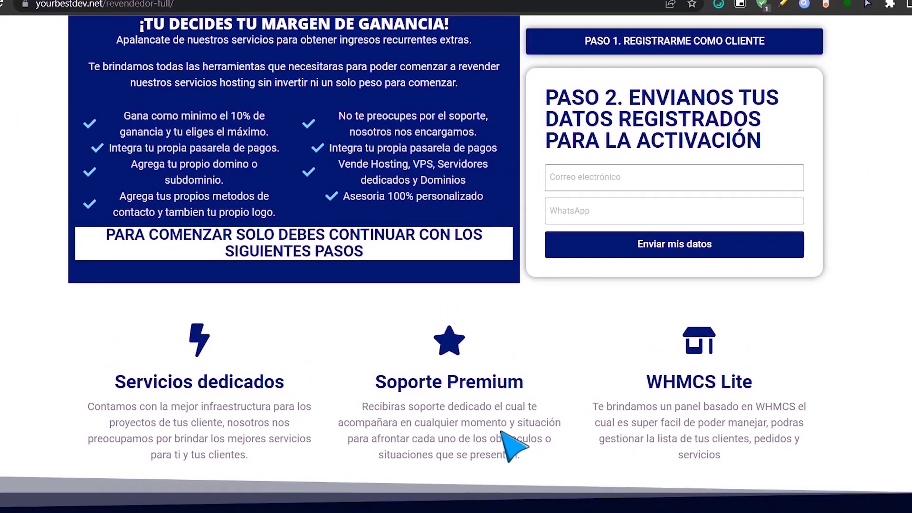
scroll(508, 444, "down", 5)
scroll(521, 438, "up", 7)
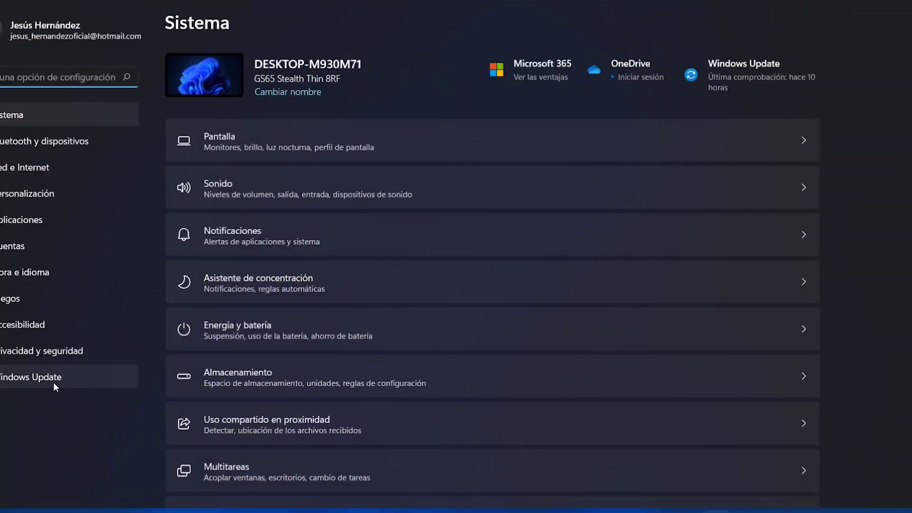
Step: Open the Windows Update settings and check for updates
left_click(54, 383)
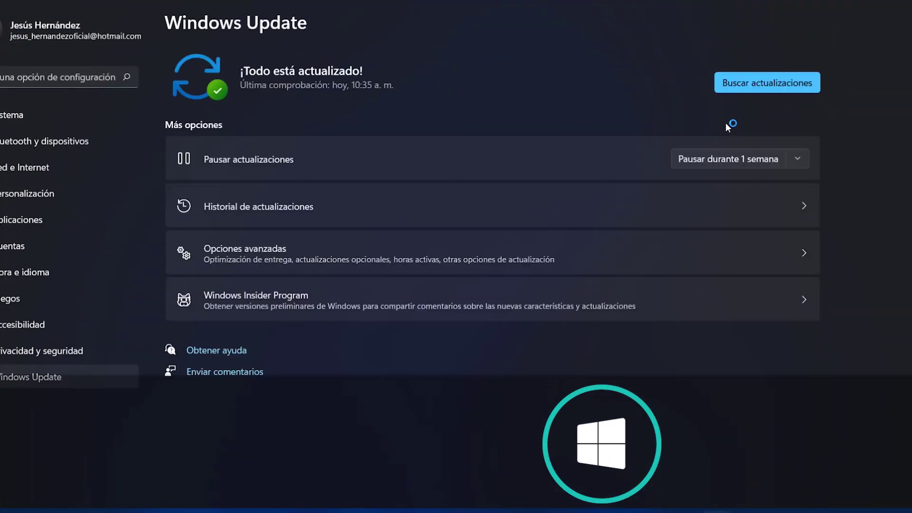
left_click(780, 84)
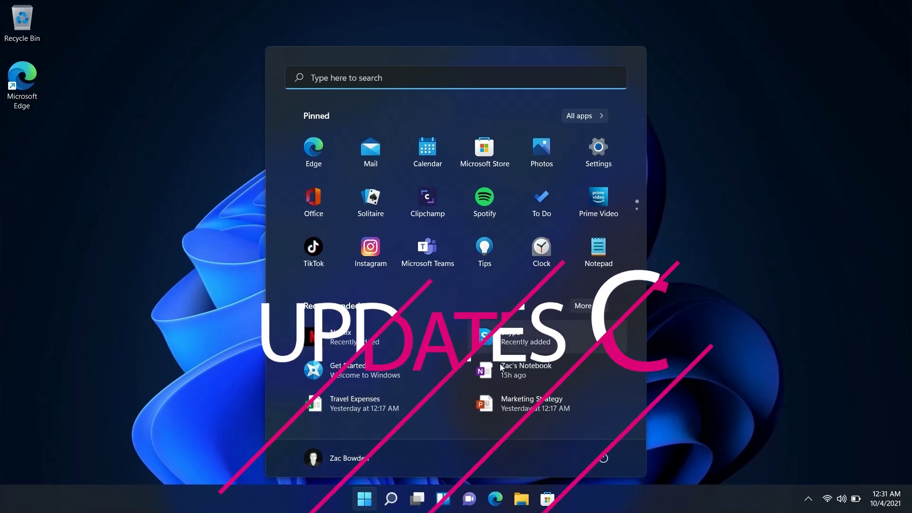
Step: Review the Start menu's full Recommended list and its account and power options
left_click(584, 306)
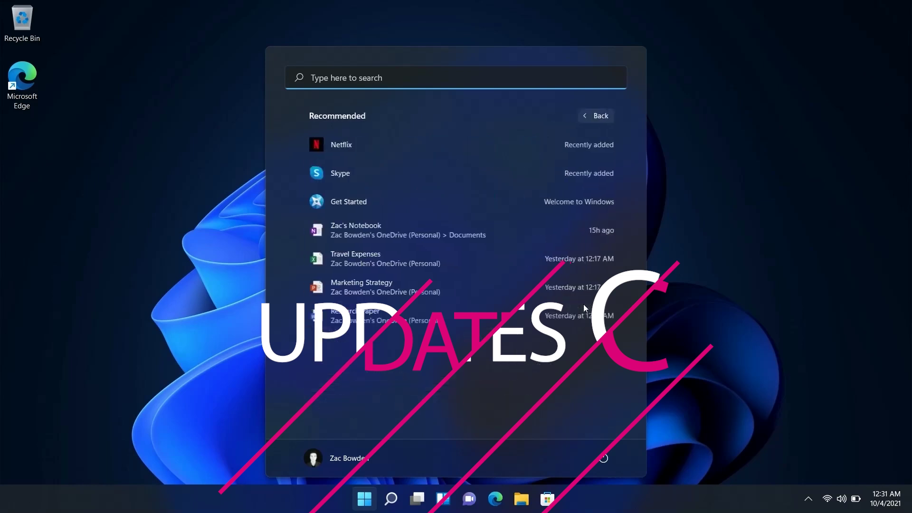
left_click(597, 116)
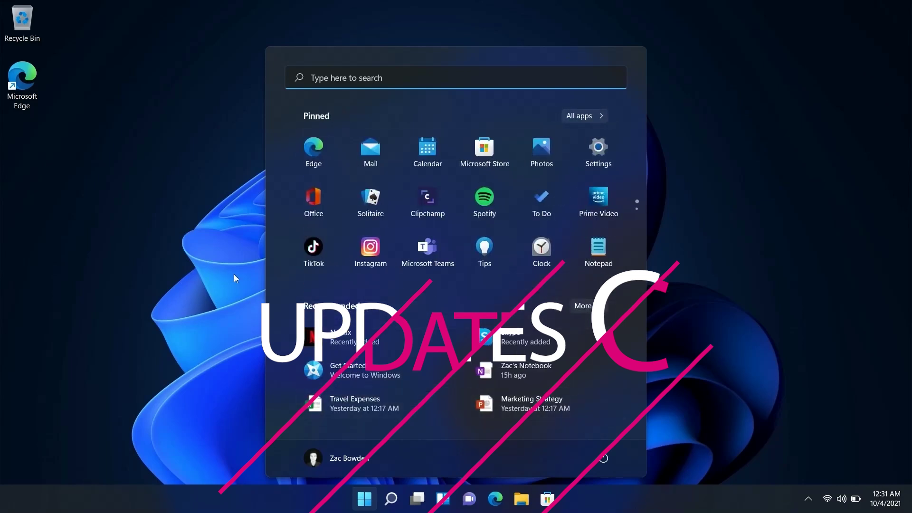
left_click(338, 454)
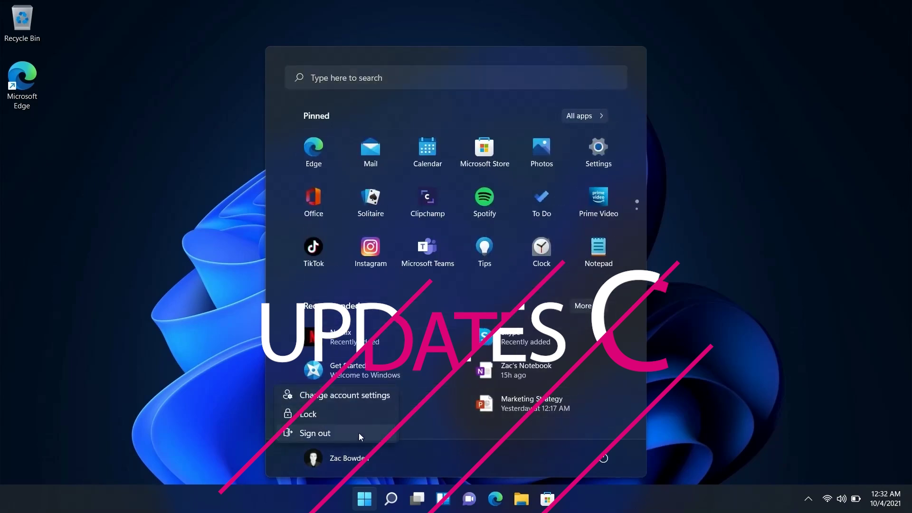
left_click(599, 462)
left_click(531, 457)
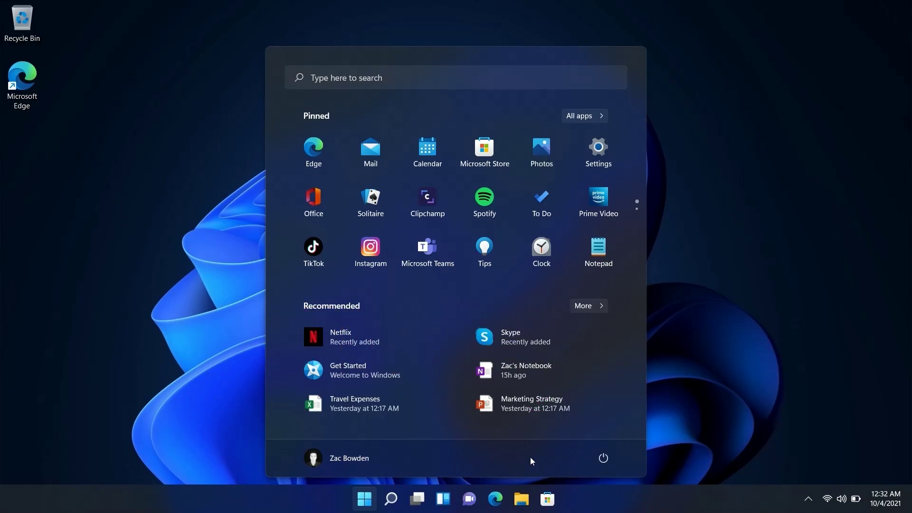
left_click(699, 380)
key("super")
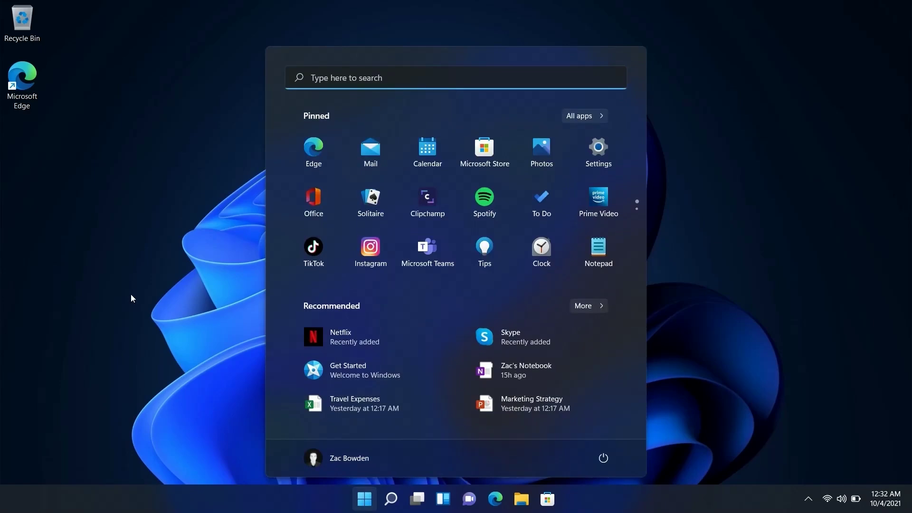
Step: Set the taskbar alignment to Left in the taskbar behavior settings
left_click(190, 473)
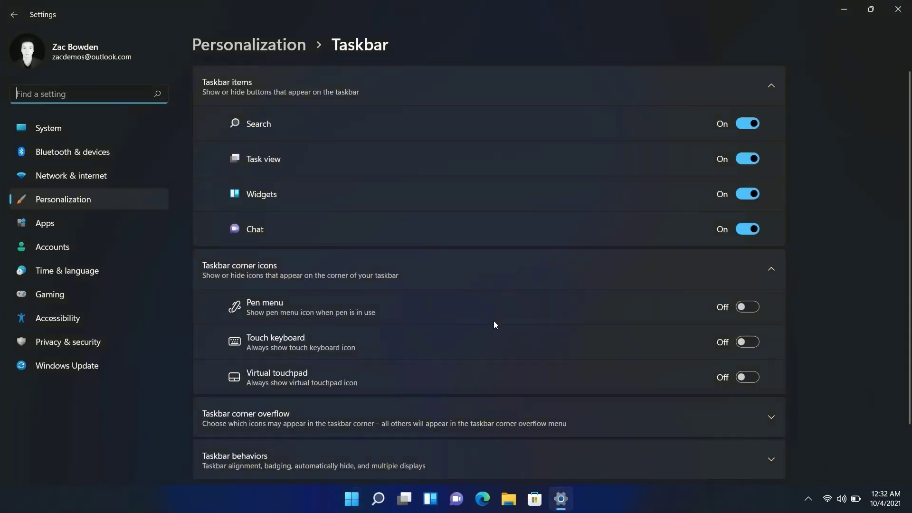
scroll(494, 321, "down", 2)
left_click(742, 398)
left_click(723, 434)
left_click(701, 416)
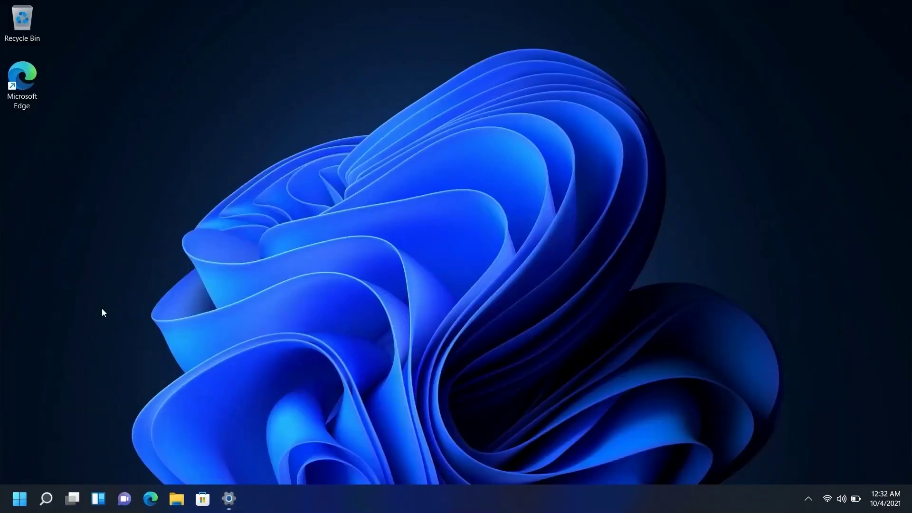
Step: Check how the Start menu opens from the taskbar and close it again
left_click(18, 507)
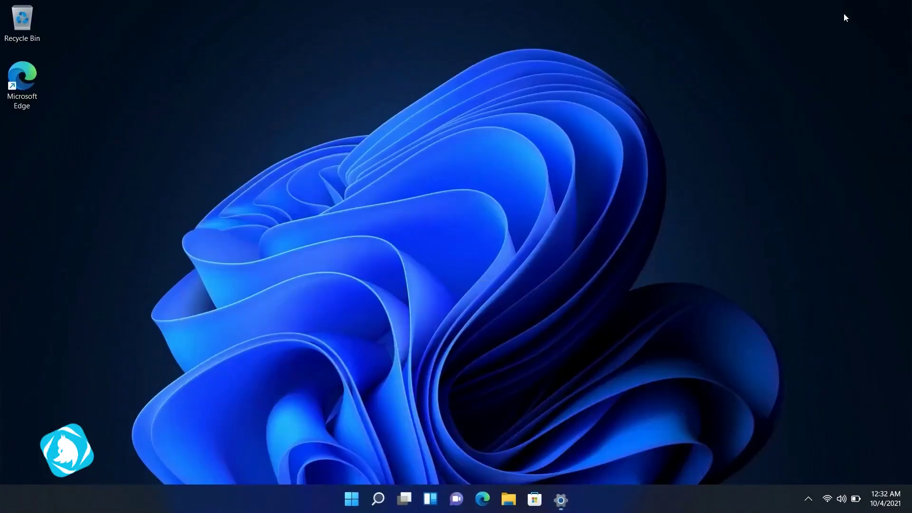
key("super")
key("super")
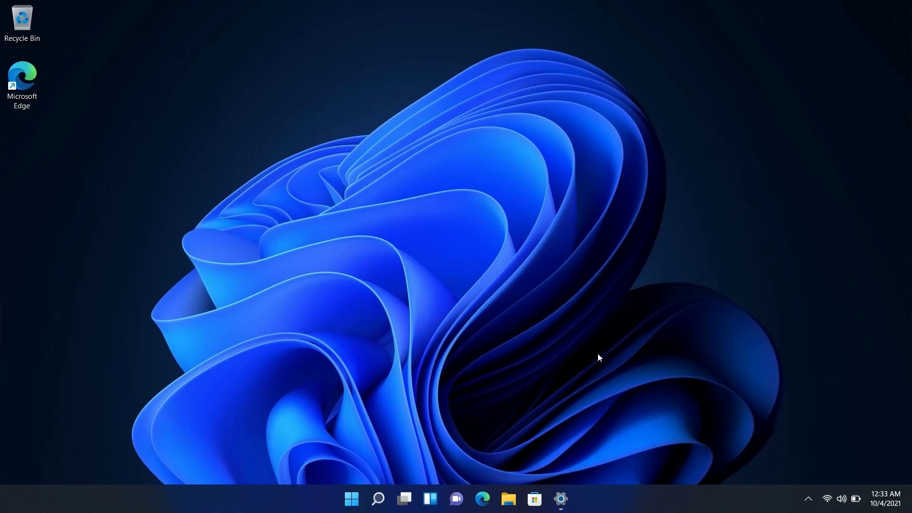
Step: Open the quick settings and look through the Wi-Fi network list and the accessibility options
left_click(841, 499)
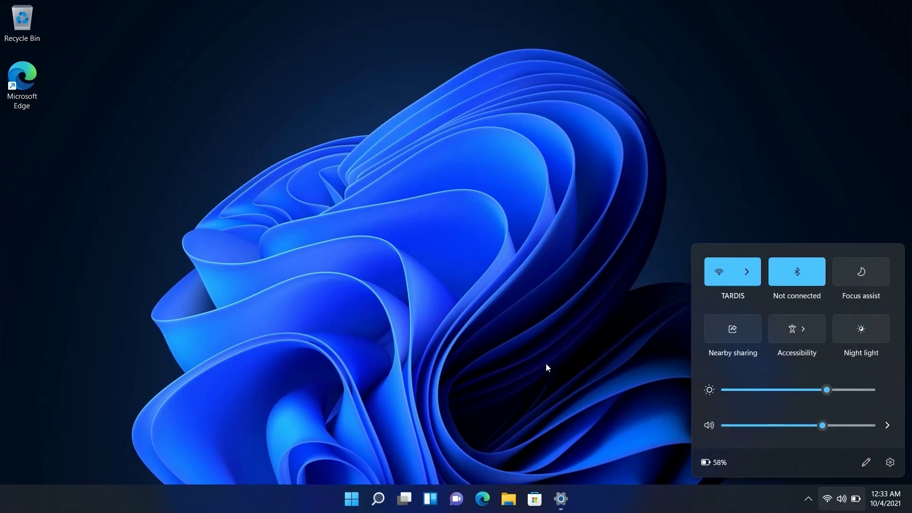
left_click(755, 272)
left_click(713, 252)
left_click(811, 336)
left_click(713, 252)
Step: Add Cast, Battery saver and Rotation lock to the quick settings, placing Rotation lock before Battery saver
left_click(874, 464)
left_click(827, 464)
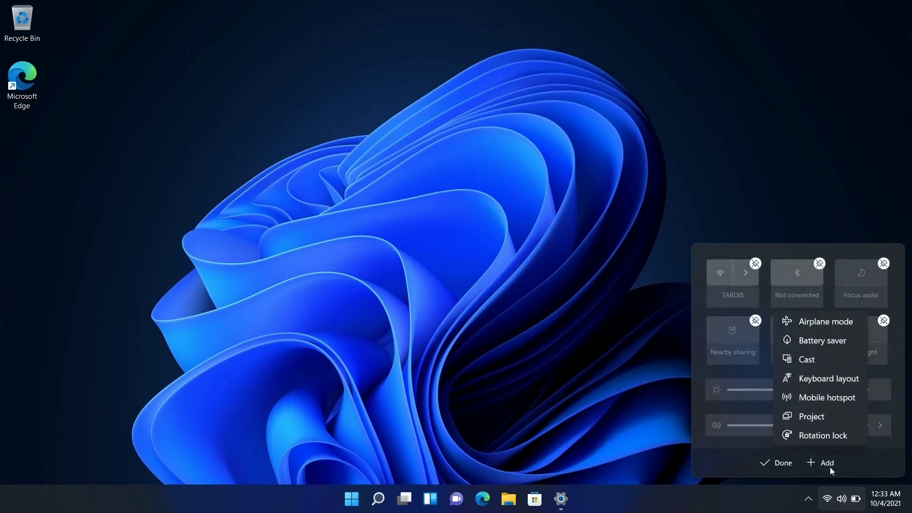
left_click(803, 364)
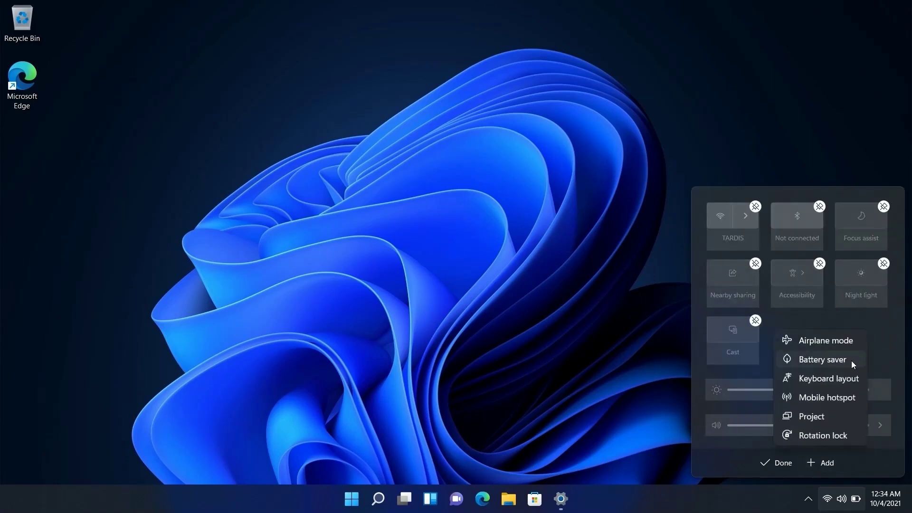
left_click(817, 379)
left_click(814, 422)
left_click_drag(862, 327, 782, 334)
left_click(782, 462)
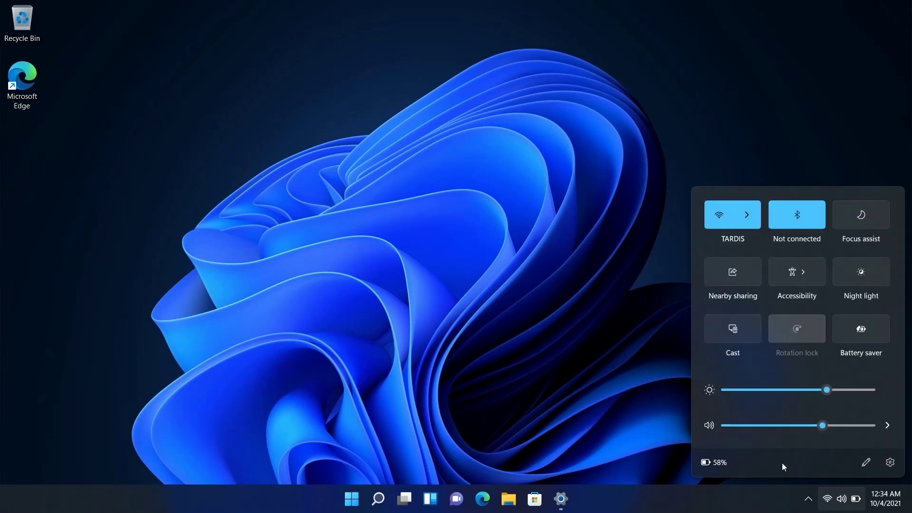
Step: View the available Wi-Fi networks from the quick settings and close the flyout
left_click(745, 221)
left_click(703, 202)
key("Escape")
Step: View the notifications and the expanded month calendar, then collapse the calendar and close the flyout
left_click(884, 499)
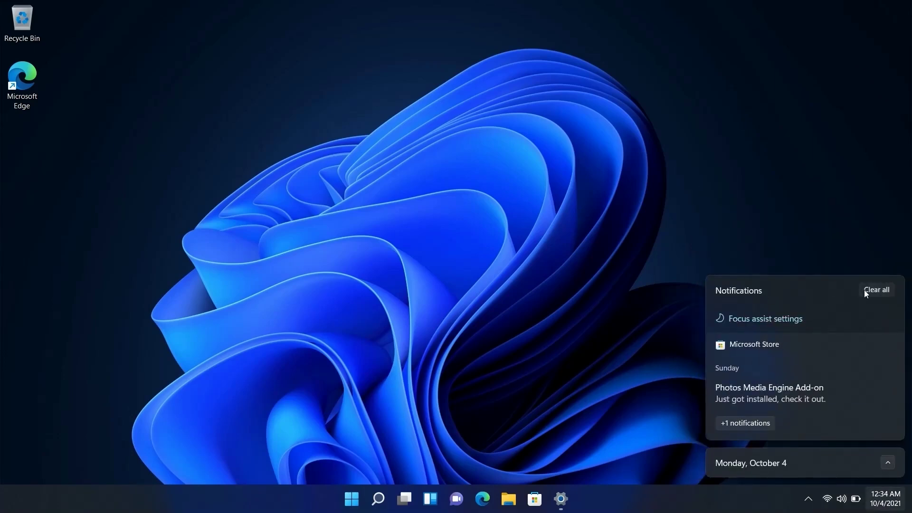
left_click(887, 463)
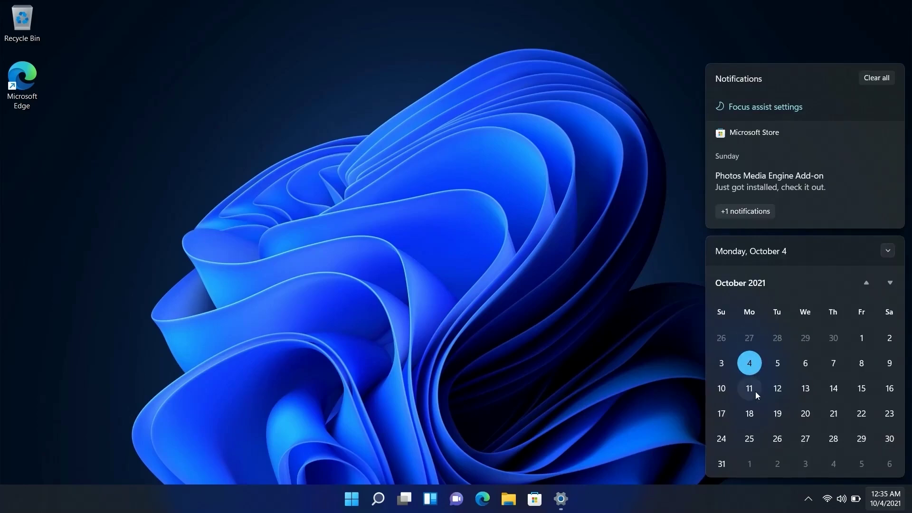
left_click(888, 250)
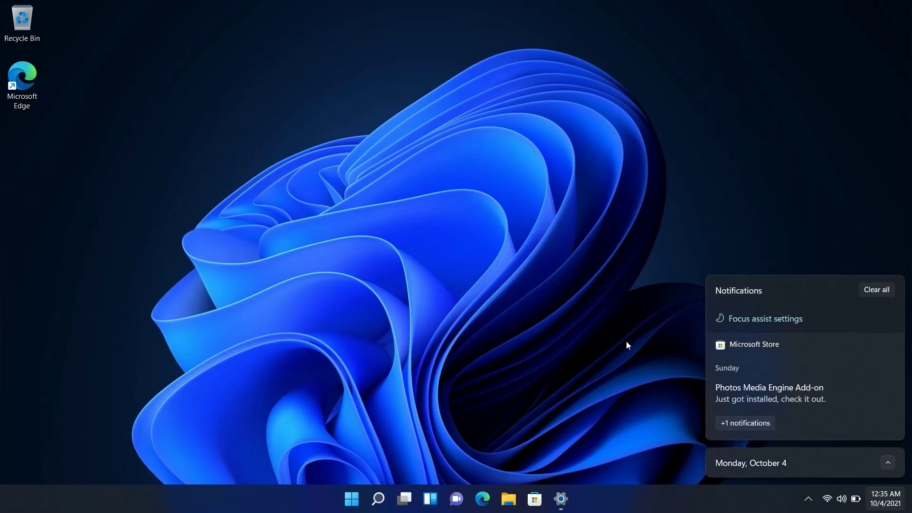
left_click(627, 345)
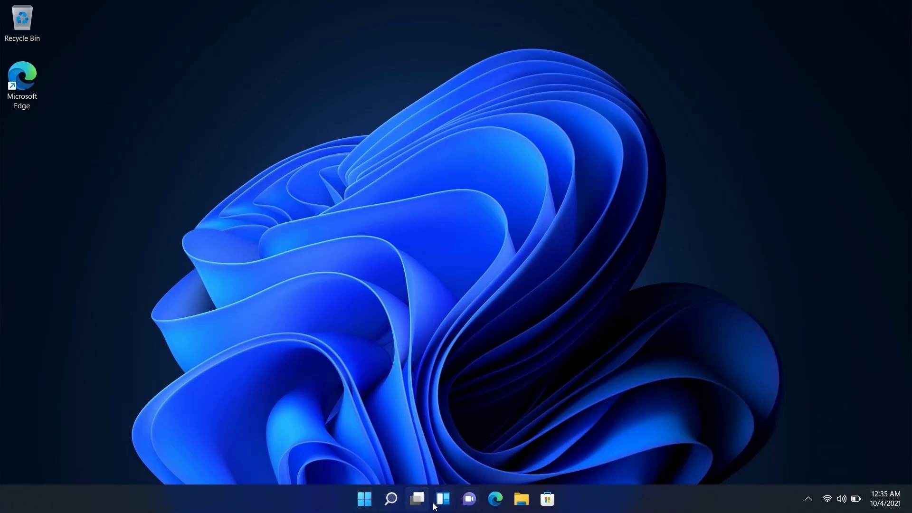
Step: Look at the taskbar's shortcut menu and try out the Start menu, Chat and Task view previews
right_click(321, 490)
left_click(333, 478)
left_click(365, 499)
left_click(365, 499)
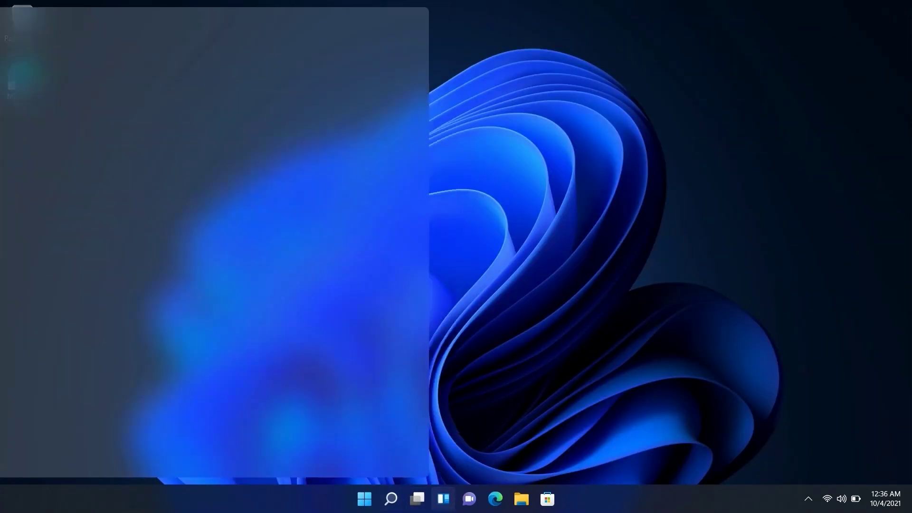
left_click(469, 499)
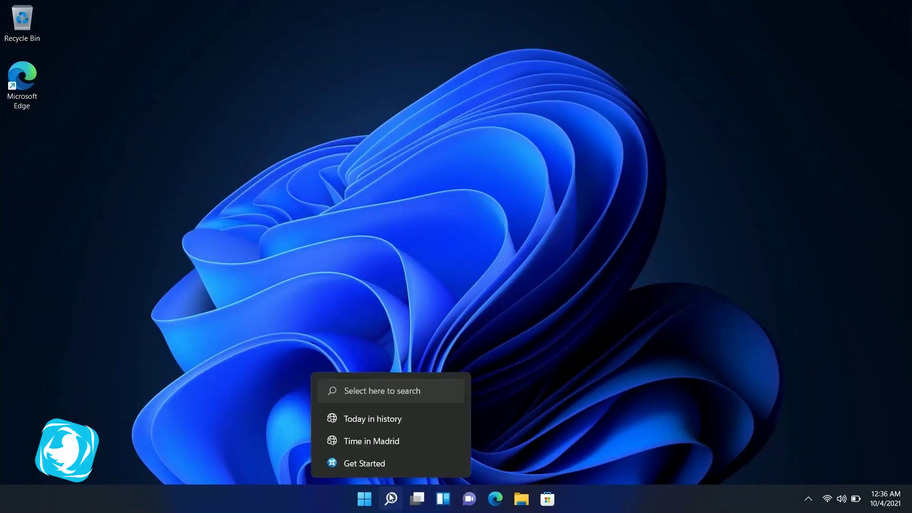
mouse_move(415, 494)
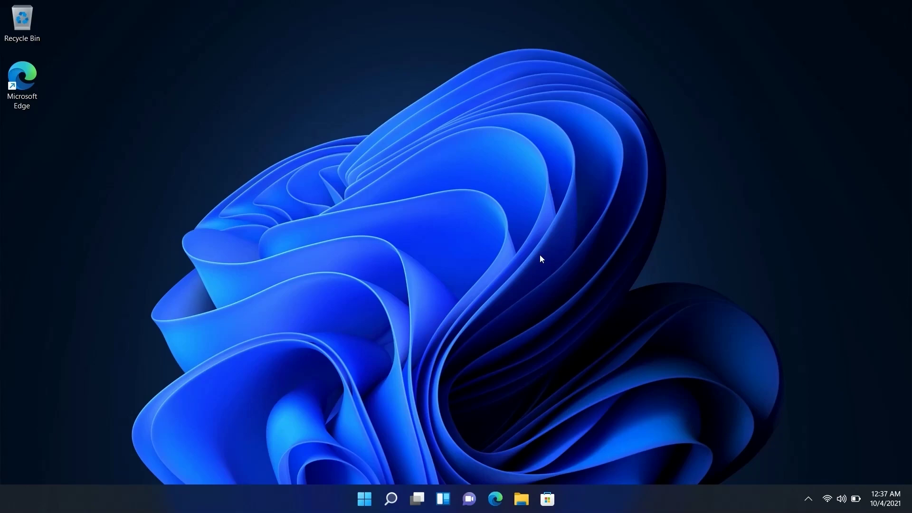
Step: Open File Explorer and Microsoft Store and snap them side by side, each filling half of the screen
key("super+e")
mouse_move(744, 76)
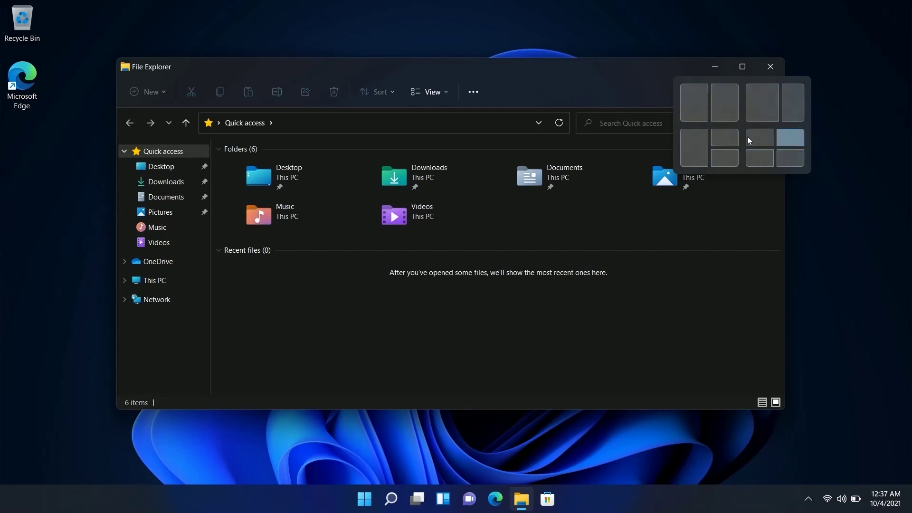
left_click(694, 105)
left_click(547, 499)
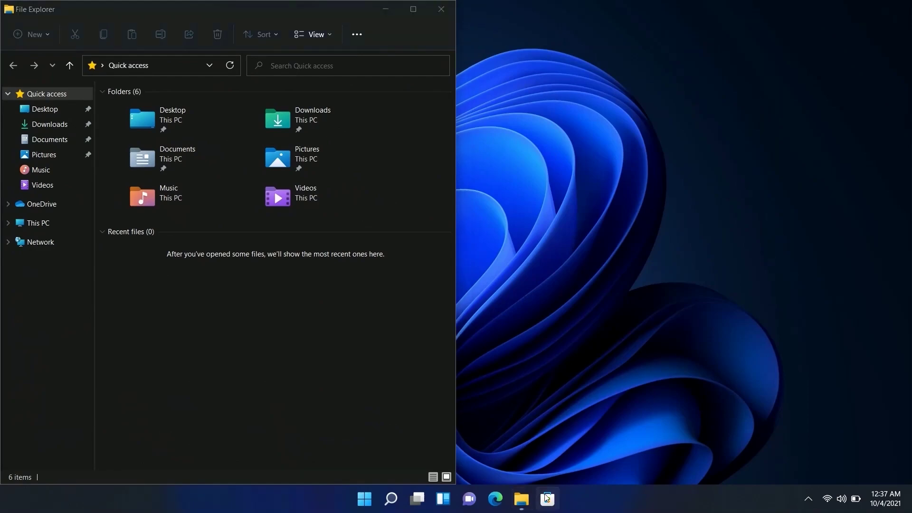
key("super+Right")
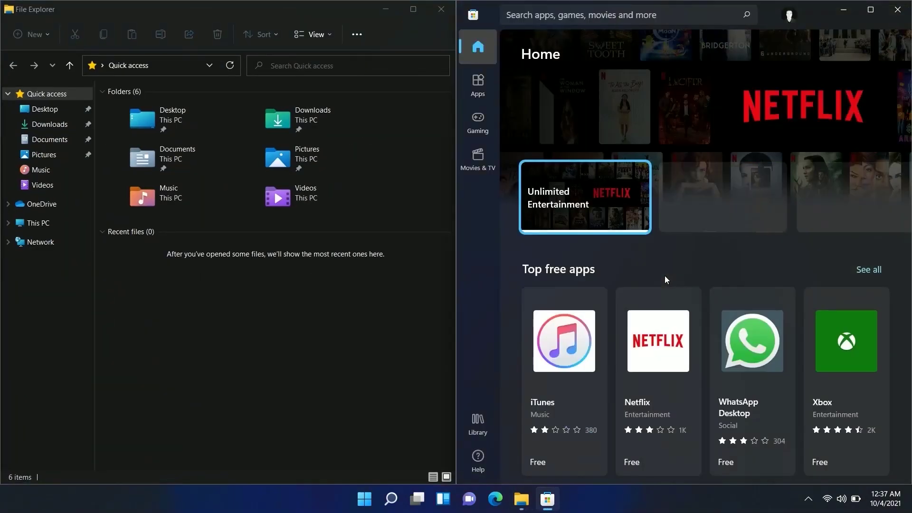
Step: Unsnap the File Explorer window and reposition it freely on the desktop
left_click_drag(304, 17, 600, 74)
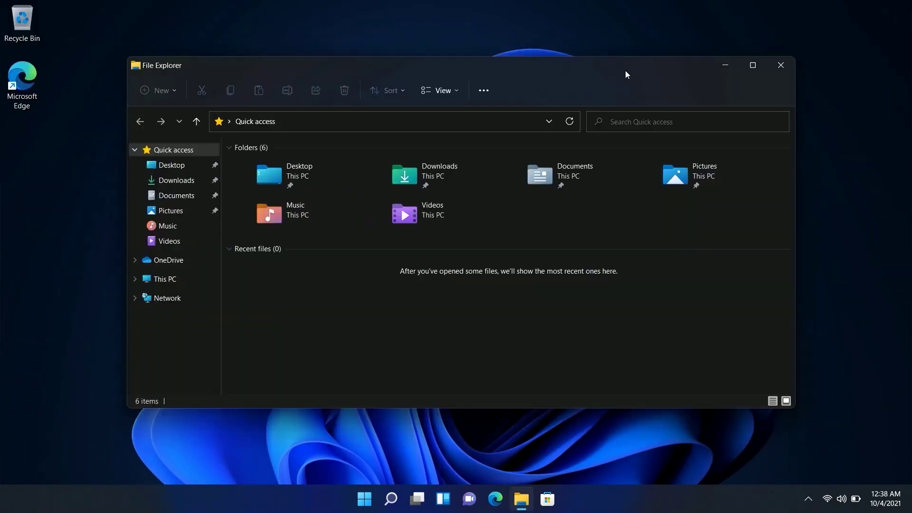
left_click_drag(625, 70, 478, 41)
key("super+Down")
key("super+Up")
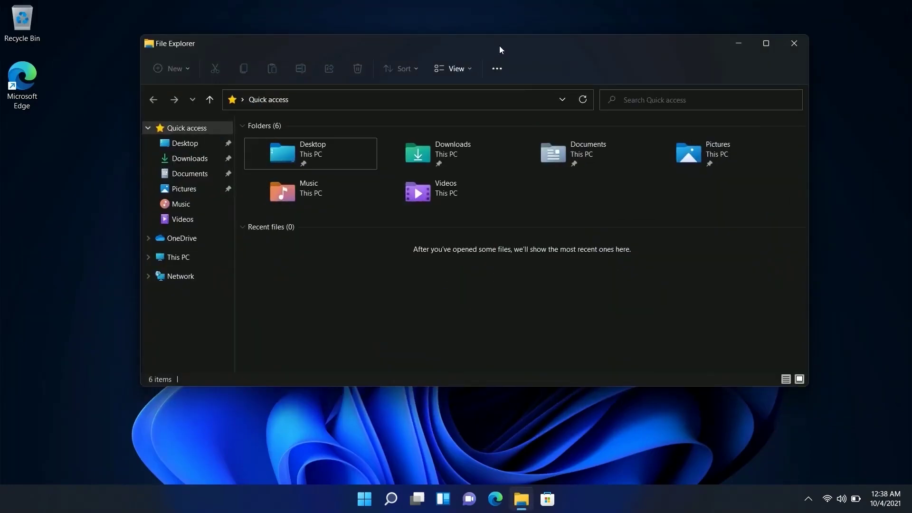
left_click_drag(501, 50, 484, 63)
left_click(163, 276)
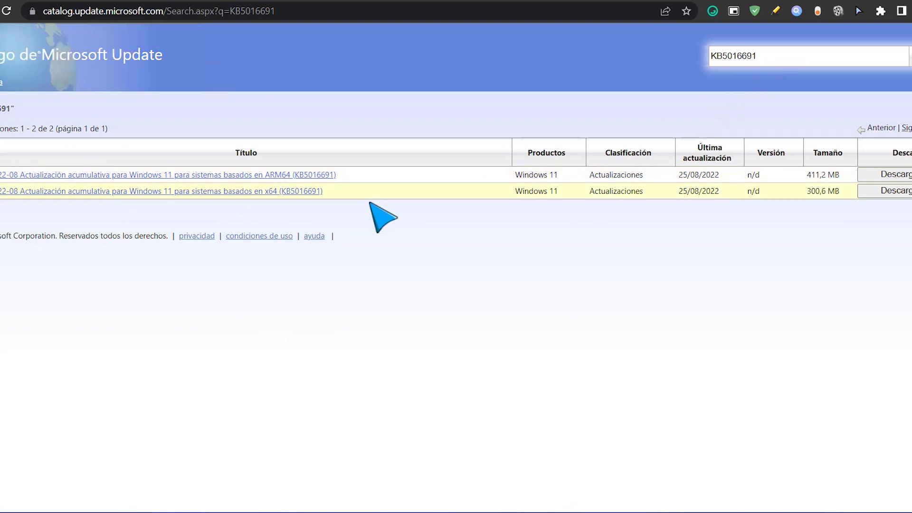
Step: Open the details of the x64 update KB5016691 and review its language, package and installation information
left_click(274, 191)
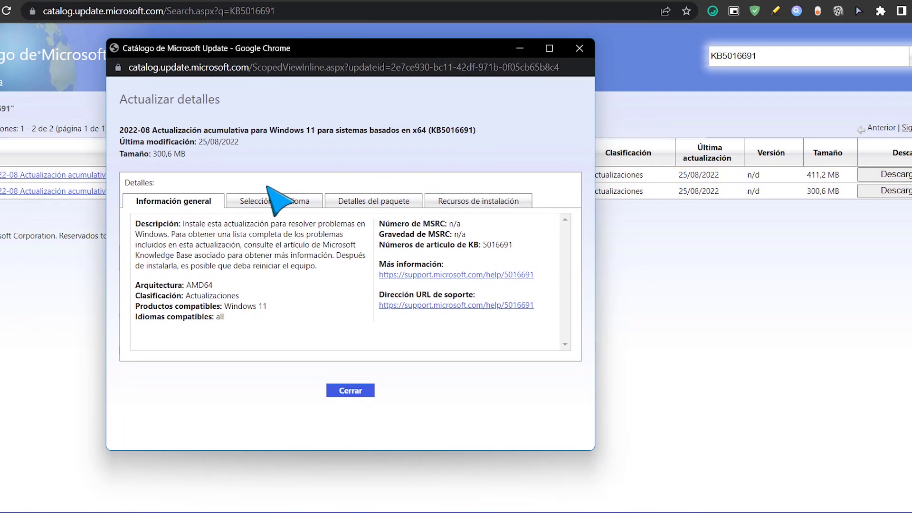
left_click(266, 201)
left_click(360, 202)
left_click(471, 202)
left_click(217, 202)
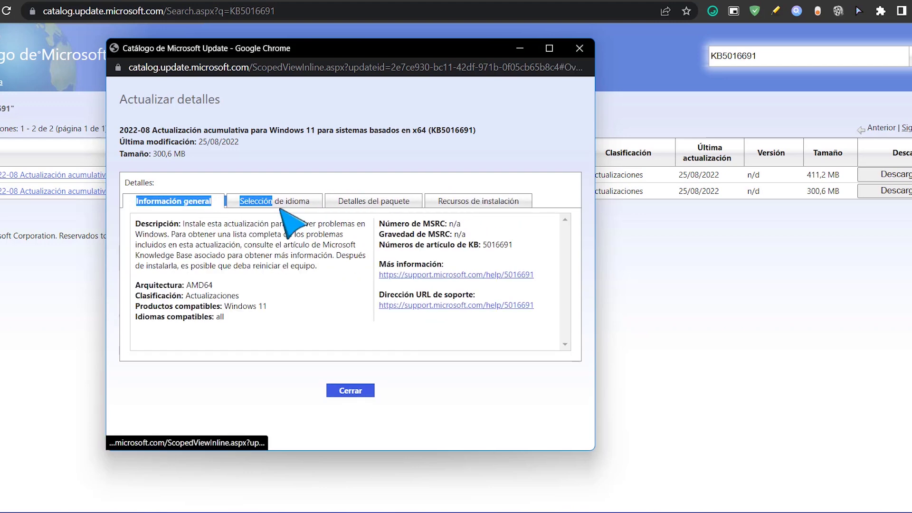
Step: Close the update details window, open Windows Update in Settings and check for updates
left_click(579, 48)
key("super")
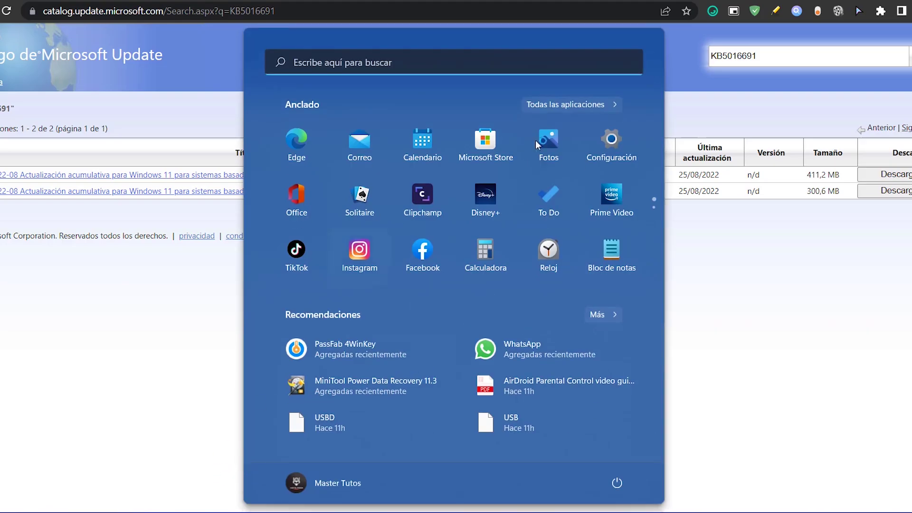
left_click(632, 145)
left_click(8, 379)
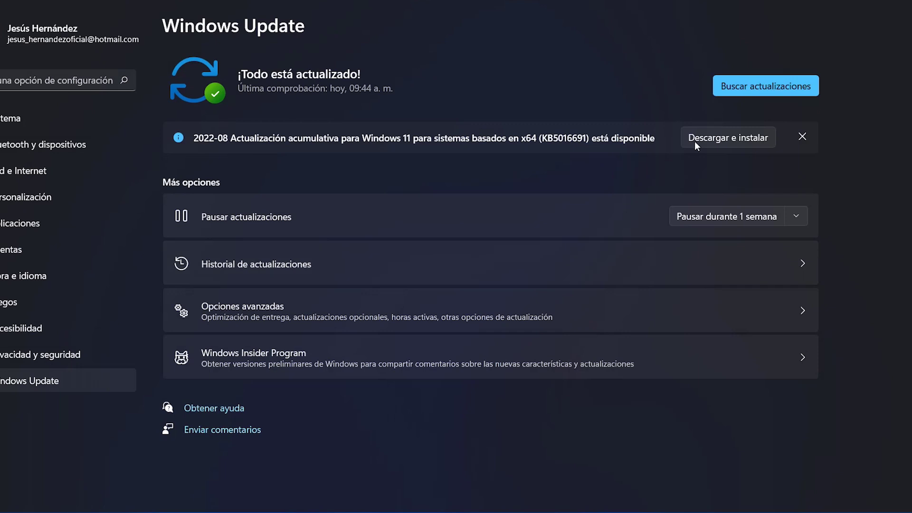
left_click(752, 88)
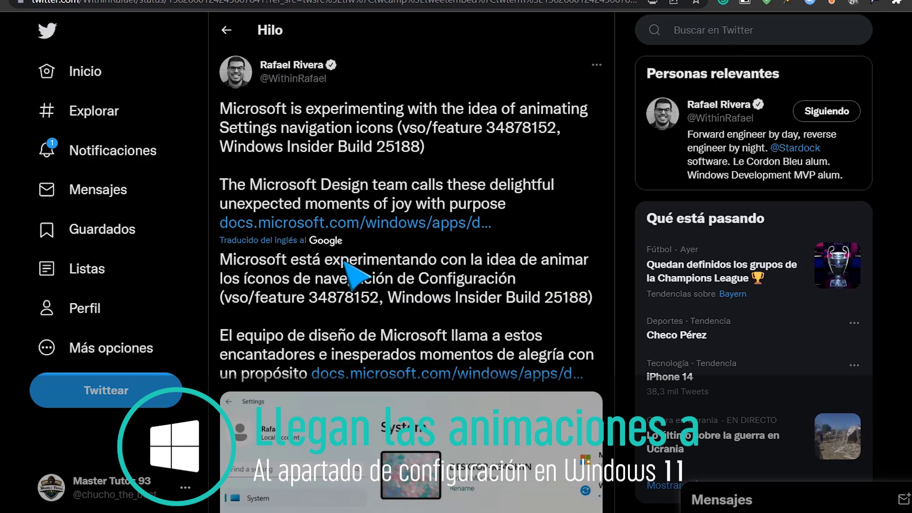
Step: Read the translated tweet about animating Settings navigation icons, highlighting the sentences on the experiment and the Microsoft Design team
left_click_drag(221, 259, 495, 301)
left_click(402, 318)
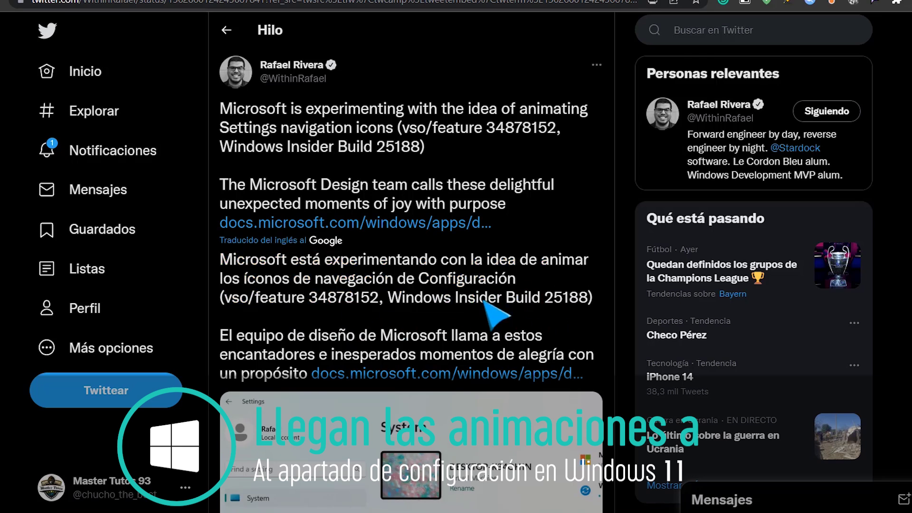
scroll(418, 311, "down", 1)
left_click_drag(230, 267, 475, 325)
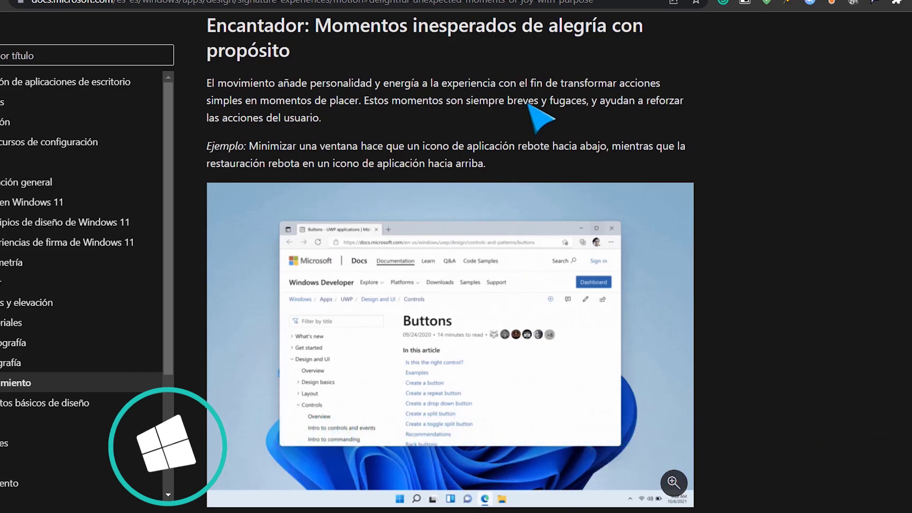
Step: Examine the motion examples in the Microsoft Docs design article and the Settings demo in the tweet
scroll(521, 175, "down", 12)
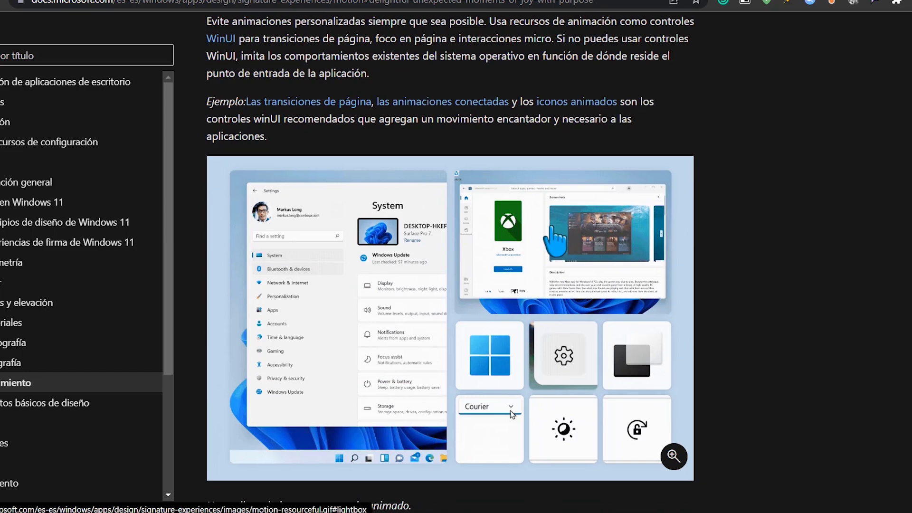
scroll(451, 318, "down", 1)
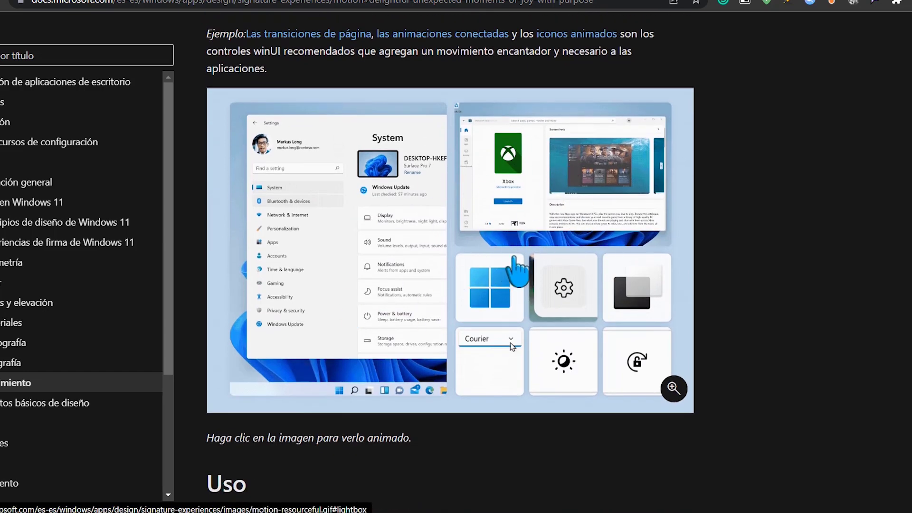
scroll(518, 366, "down", 12)
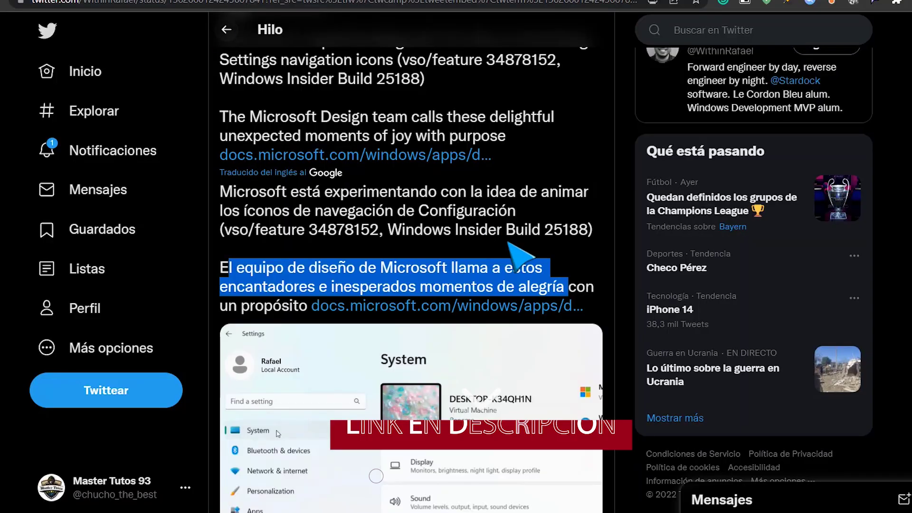
scroll(515, 257, "down", 4)
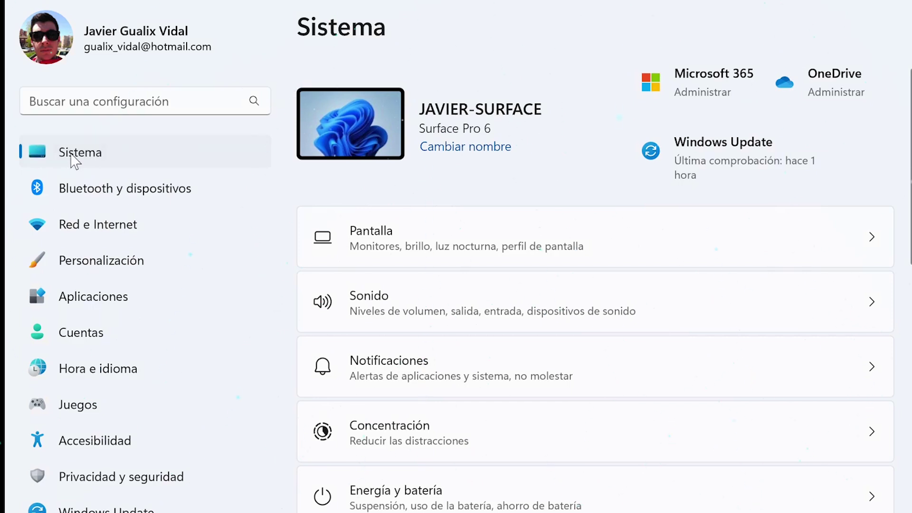
Step: Visit each Settings category from Bluetooth y dispositivos through Windows Update and examine the navigation icon animations
left_click(84, 194)
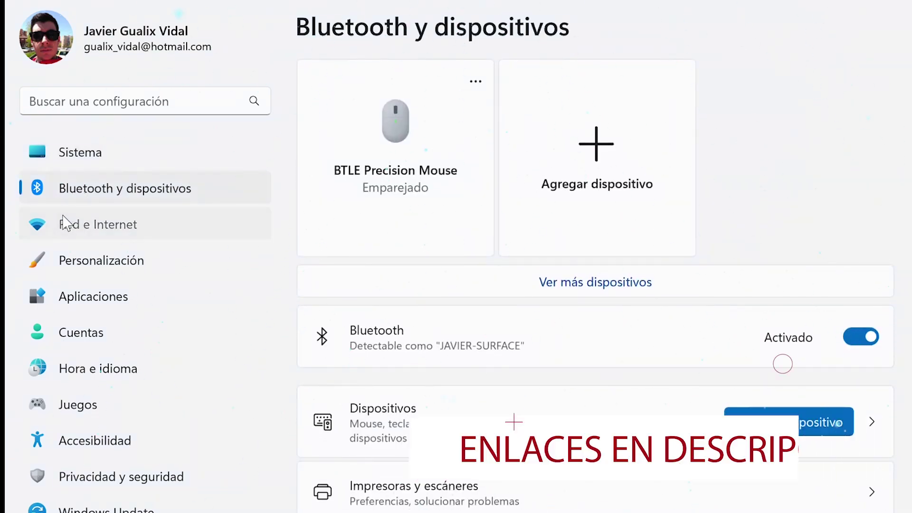
left_click(66, 223)
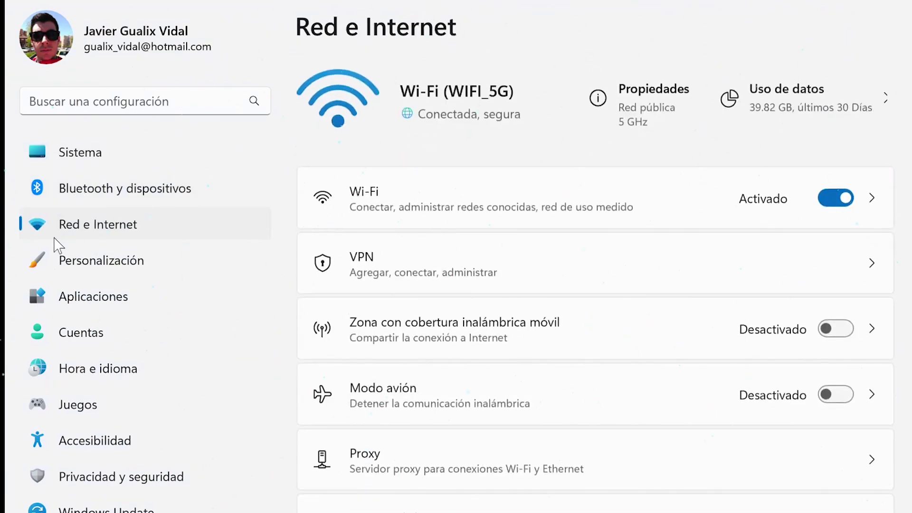
left_click(50, 267)
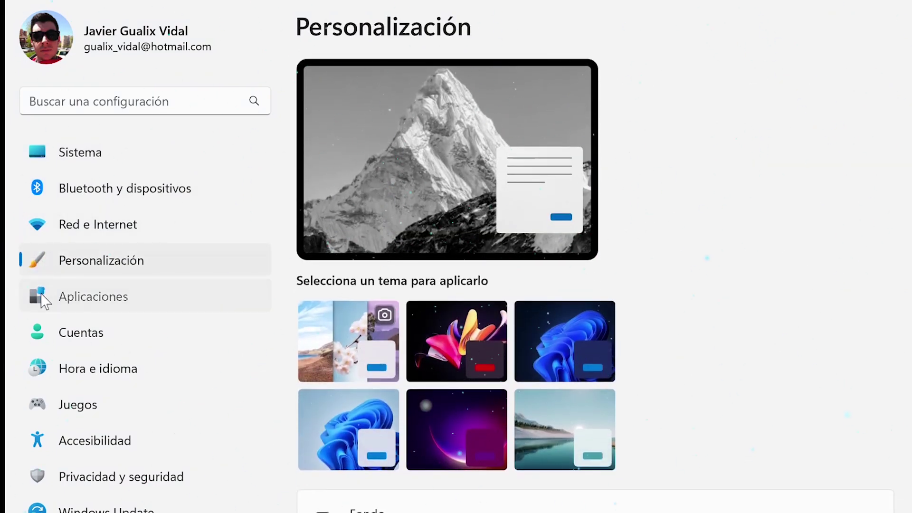
left_click(45, 299)
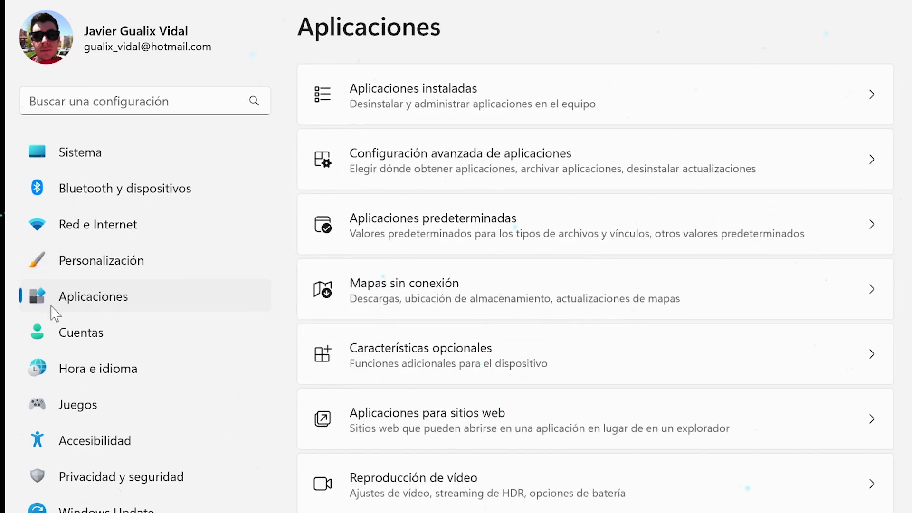
left_click(62, 331)
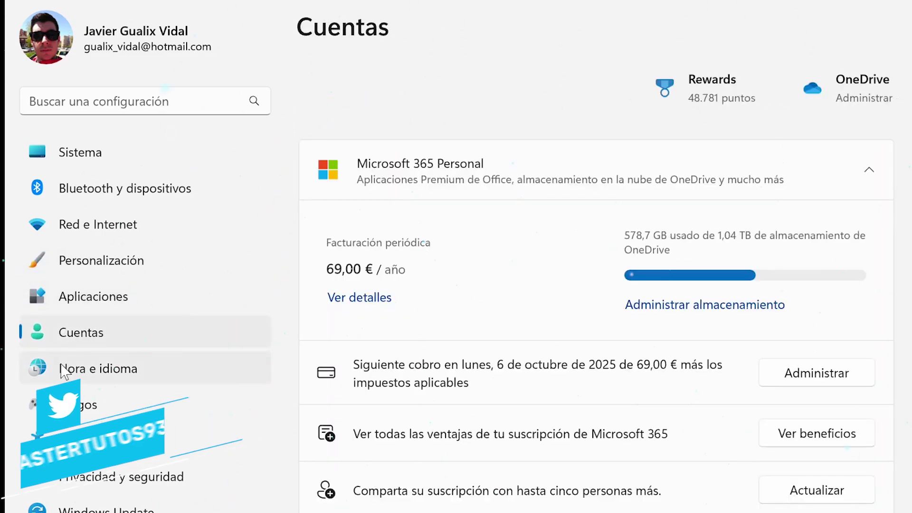
left_click(64, 369)
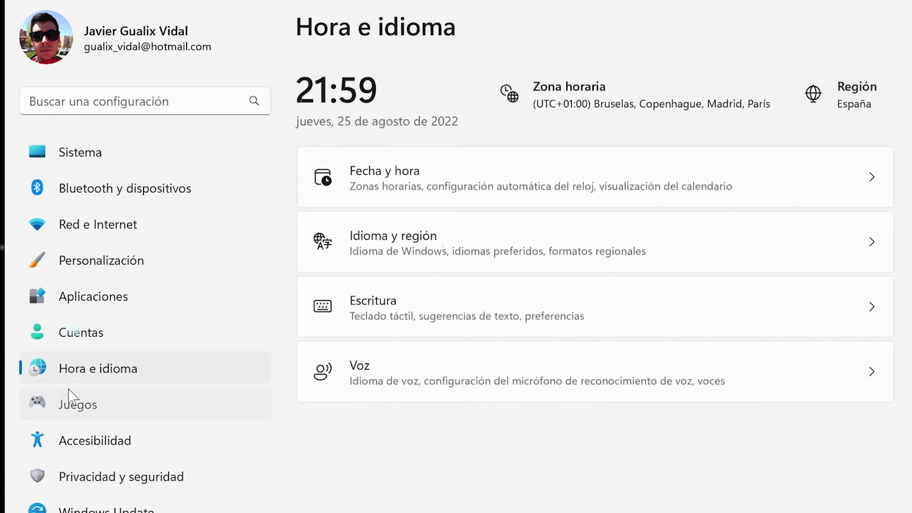
left_click(71, 399)
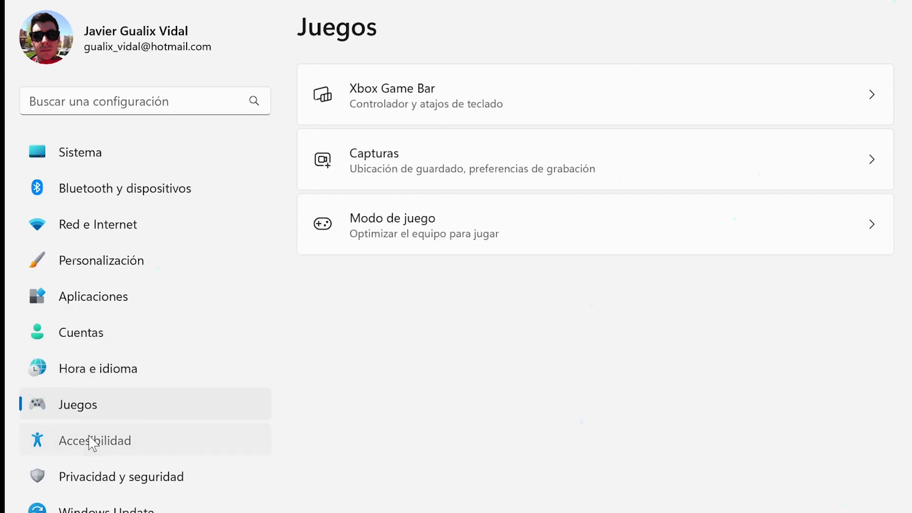
left_click(93, 443)
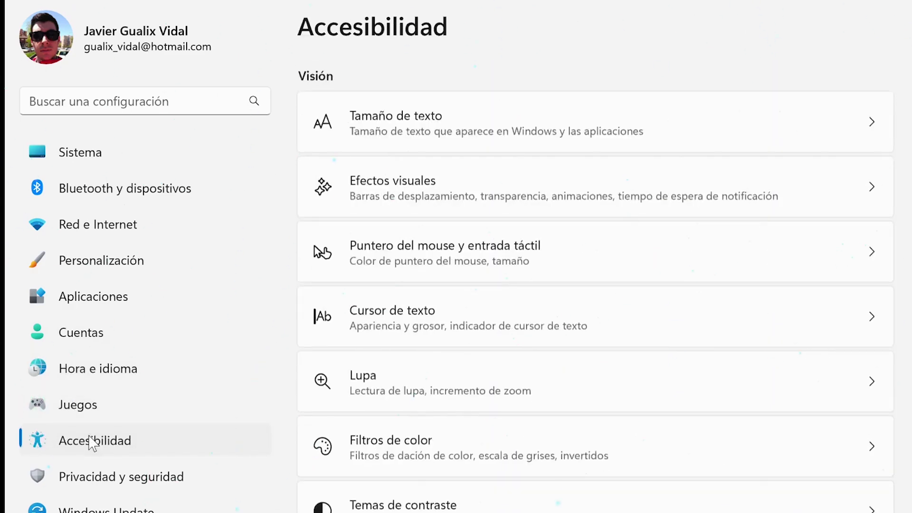
left_click(87, 474)
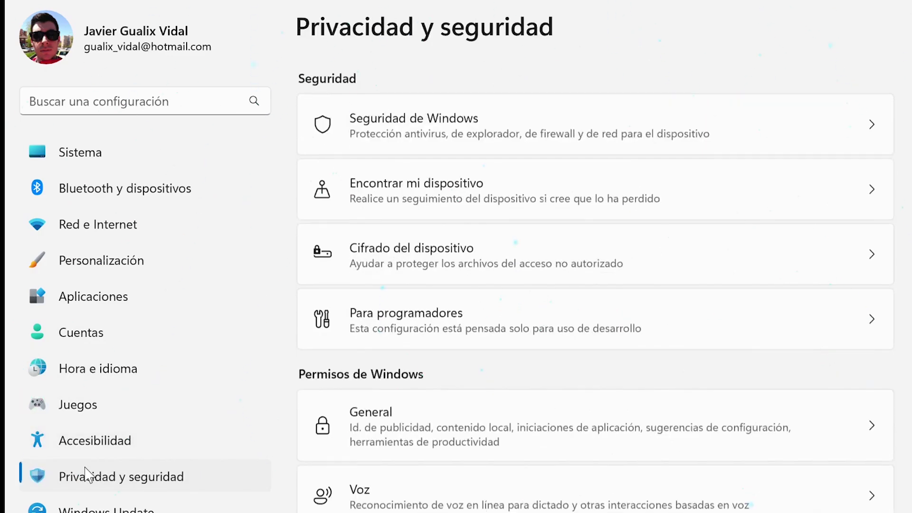
left_click(81, 507)
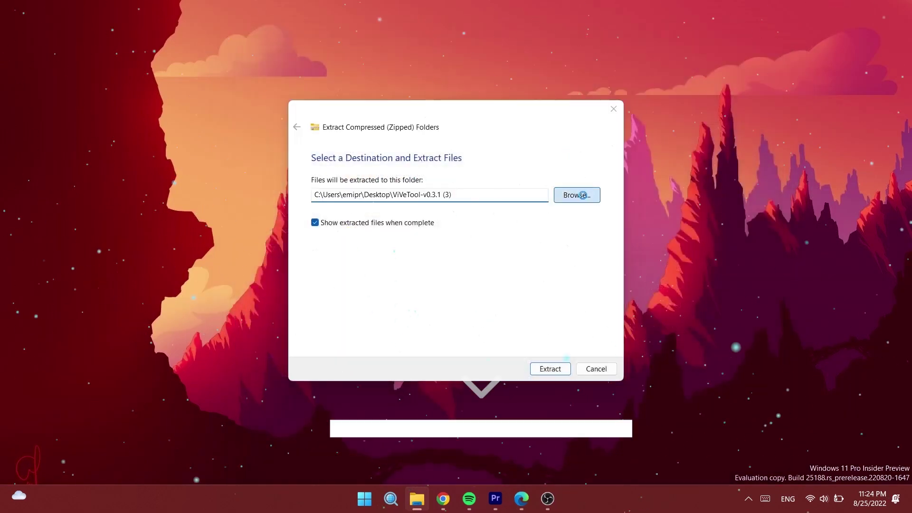
Step: Set the extraction destination of the ViVeTool-v0.3.1 archive to C:\Windows\System32
left_click(582, 195)
scroll(323, 295, "down", 5)
left_click(336, 312)
double_click(466, 221)
scroll(440, 276, "down", 3)
double_click(441, 291)
key("s")
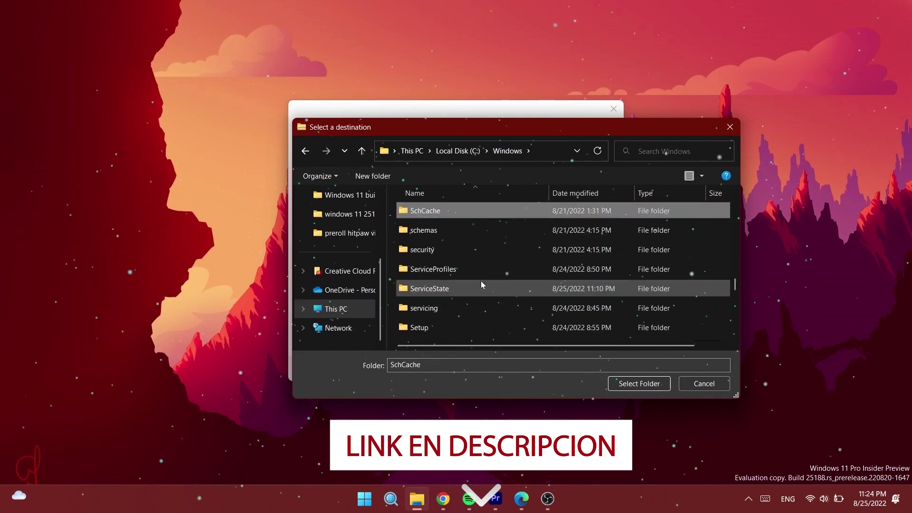
scroll(471, 266, "down", 1)
scroll(467, 280, "down", 2)
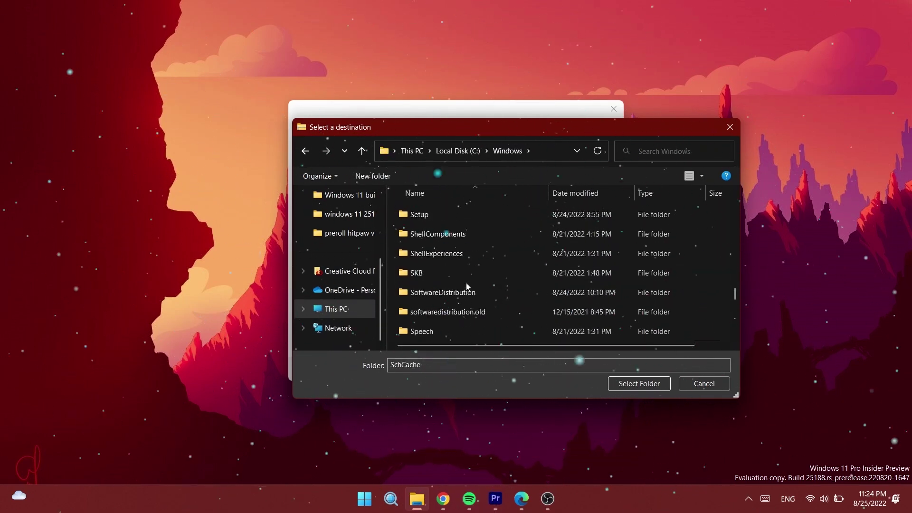
left_click(462, 331)
double_click(462, 332)
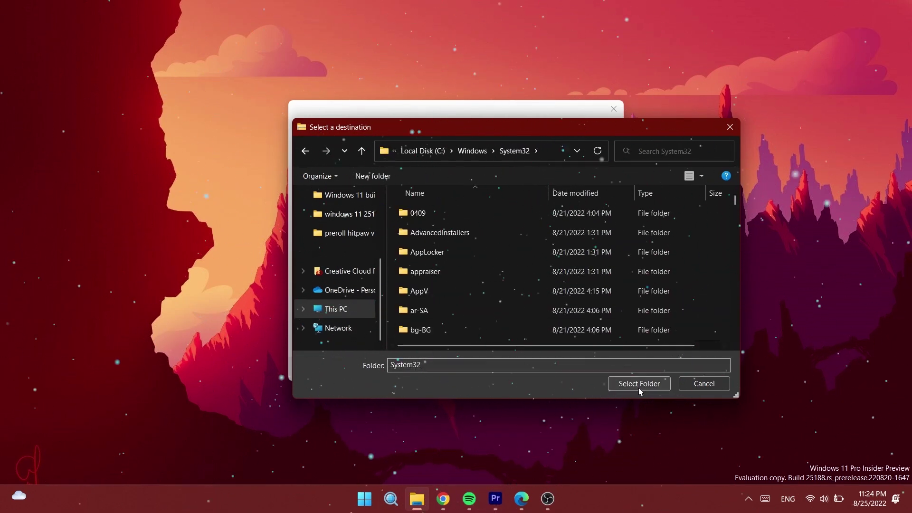
left_click(638, 385)
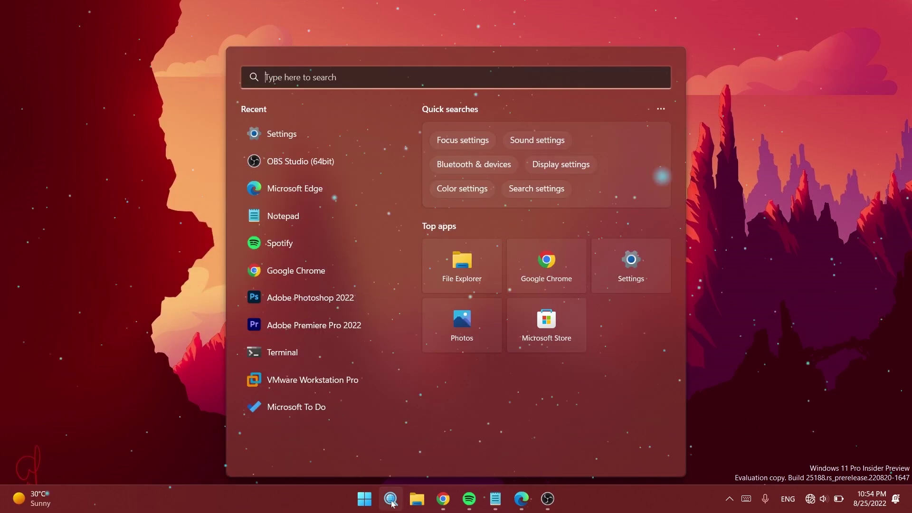
Step: Search Windows for cmd and run Command Prompt as administrator
type("md")
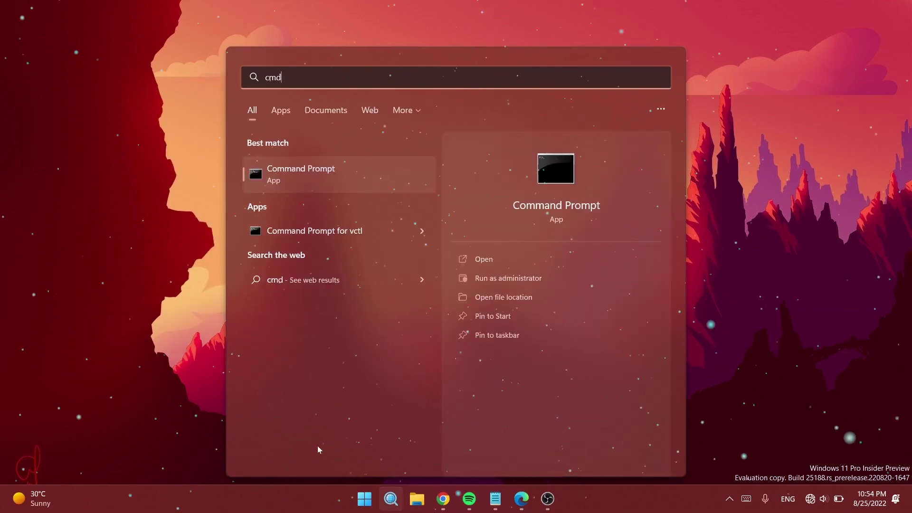
right_click(295, 173)
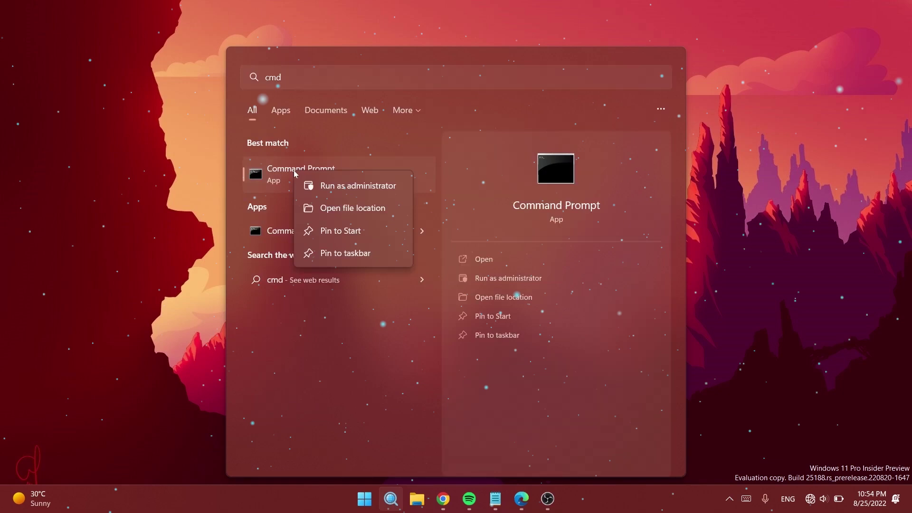
key("Down")
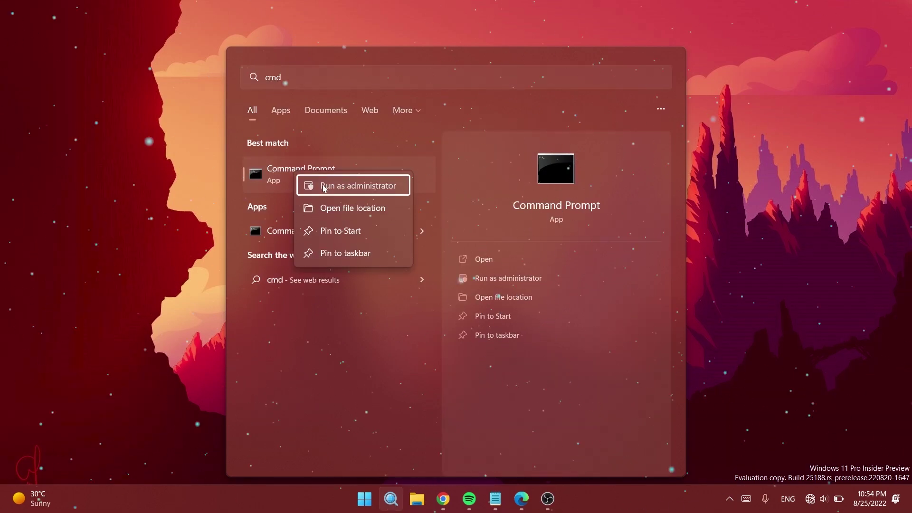
left_click(323, 186)
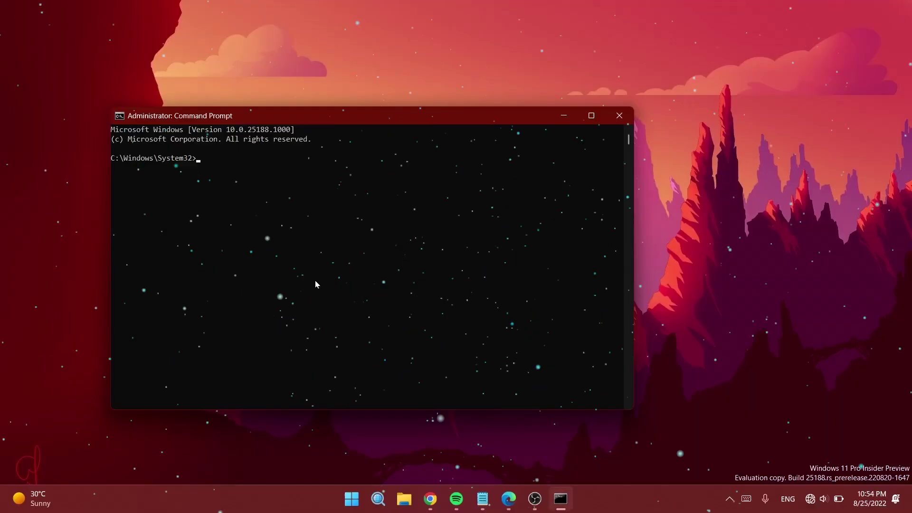
Step: Run "vivetool /enable /id:34878152" and close the Command Prompt window
type("vivetool /enable /id:34878152")
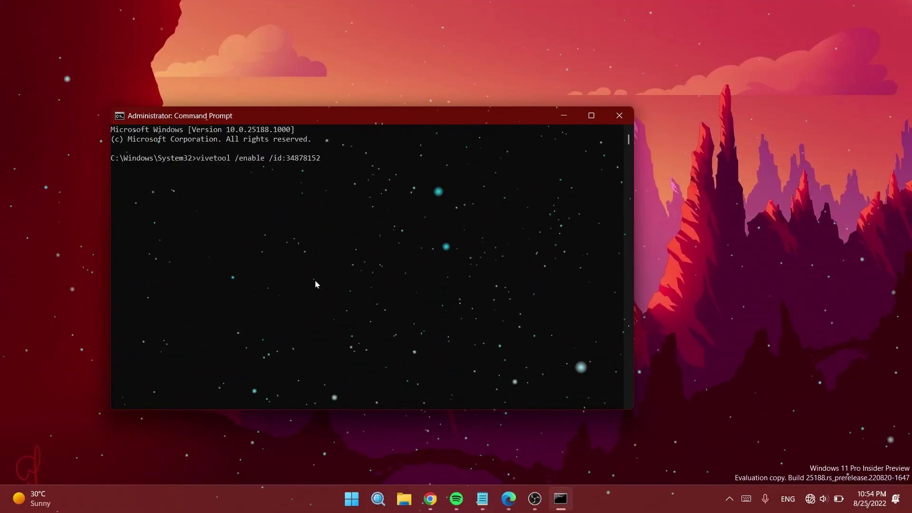
key("Return")
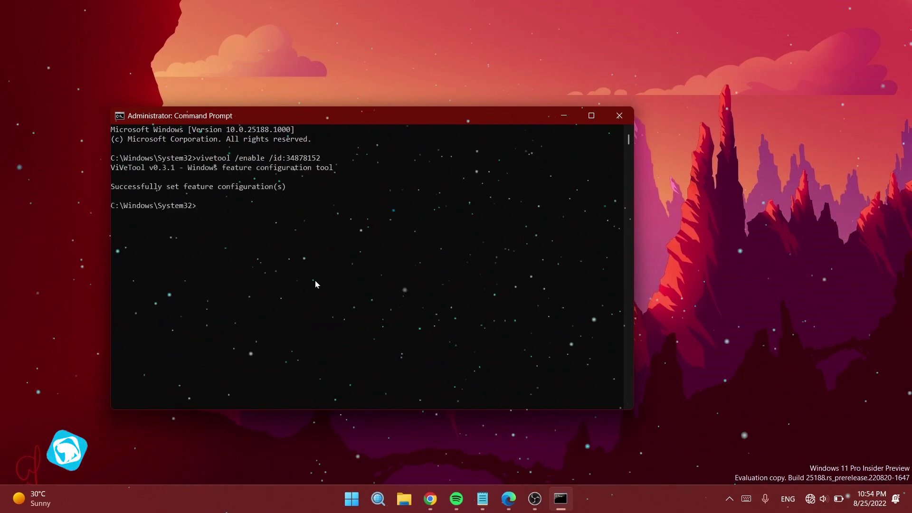
left_click(619, 115)
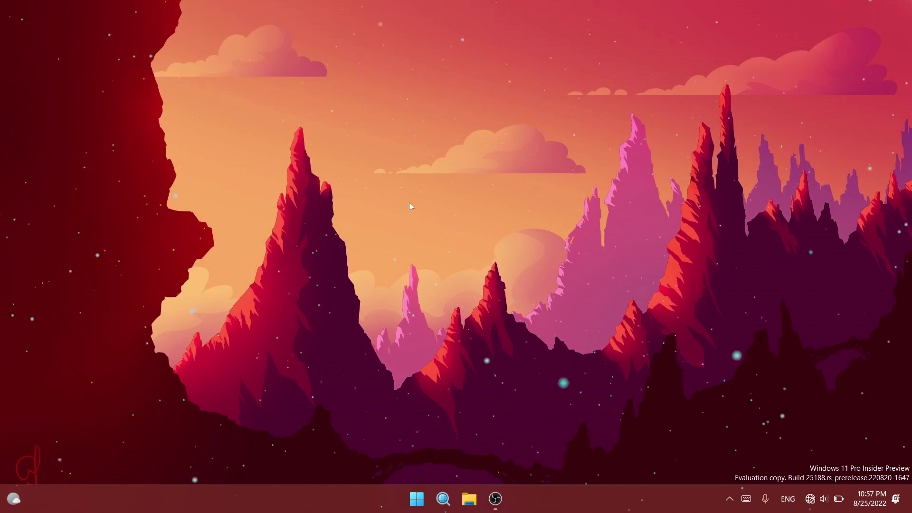
Step: Search Windows for "settings" and open the Settings app
key("super")
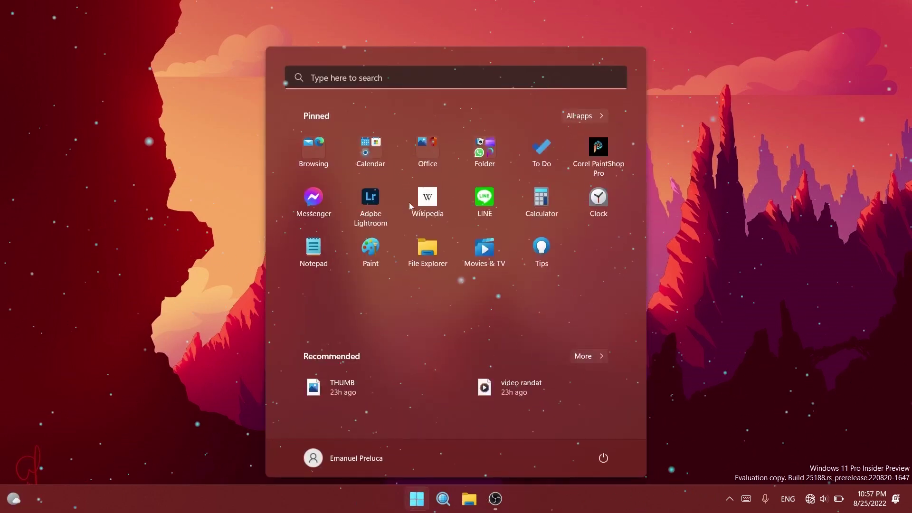
type("settings")
key("Return")
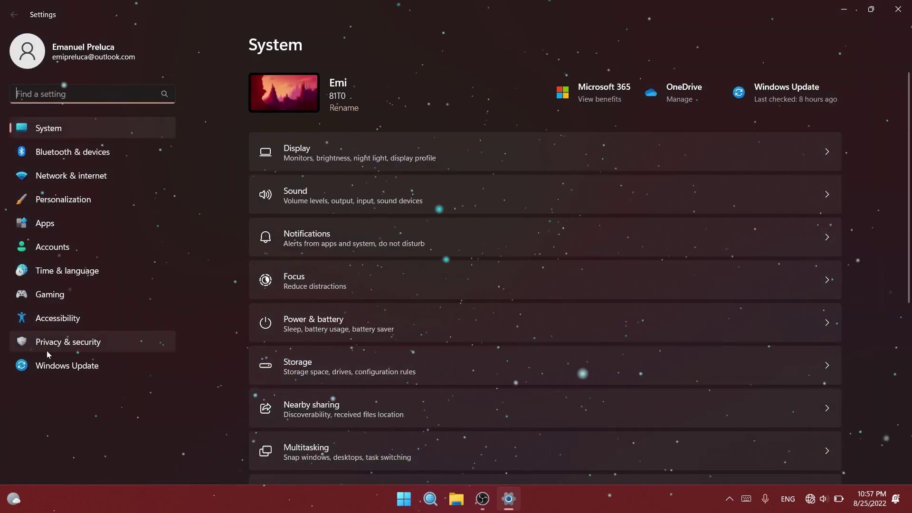
Step: Visit each Settings category from Bluetooth & devices through Windows Update and examine how the navigation icons animate
left_click(50, 152)
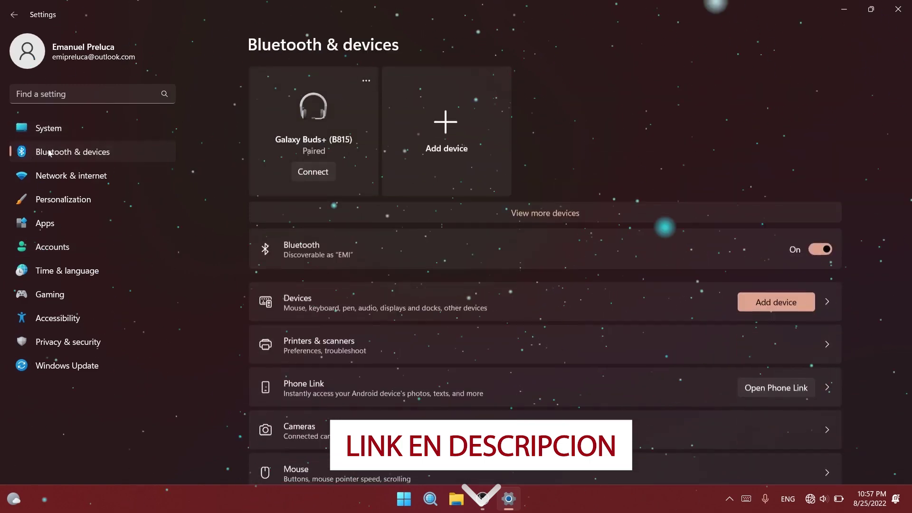
left_click(50, 175)
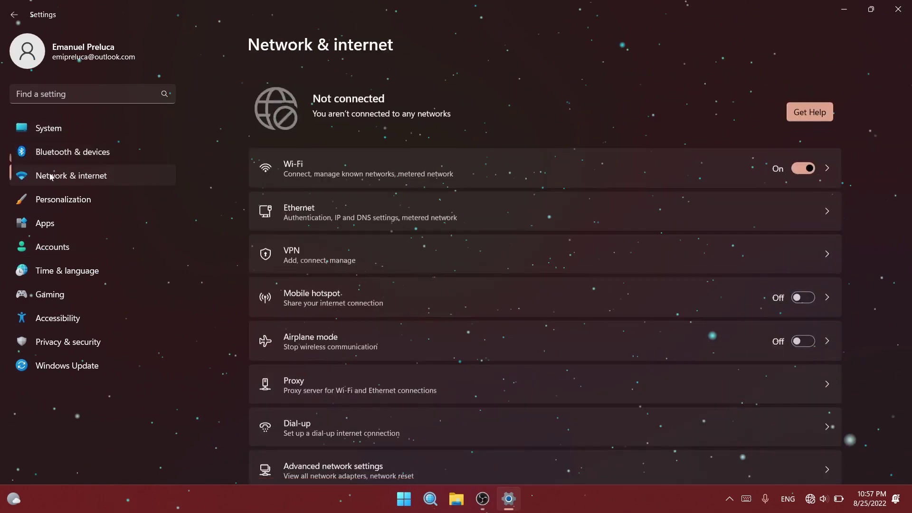
left_click(46, 200)
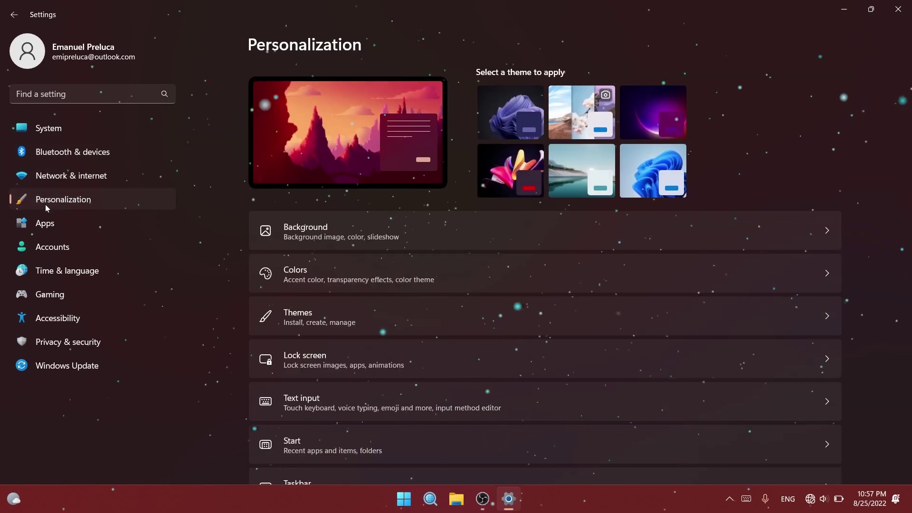
left_click(46, 231)
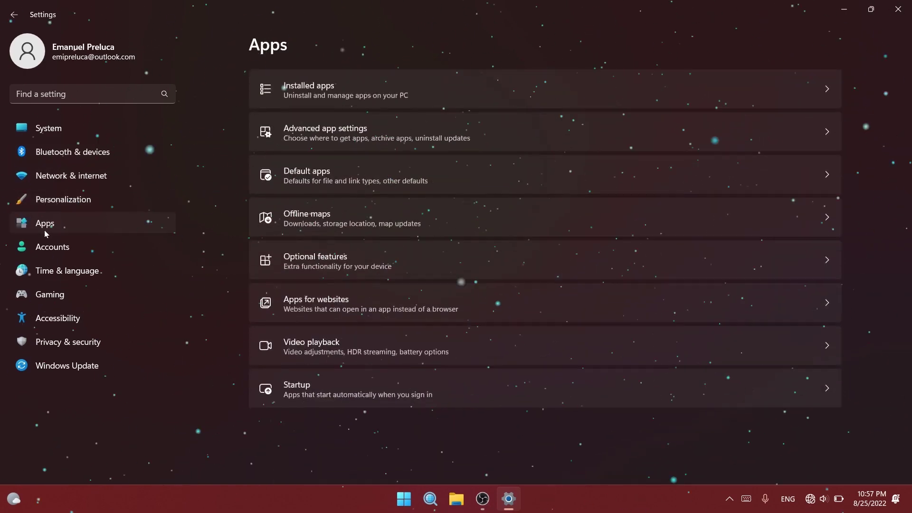
left_click(46, 247)
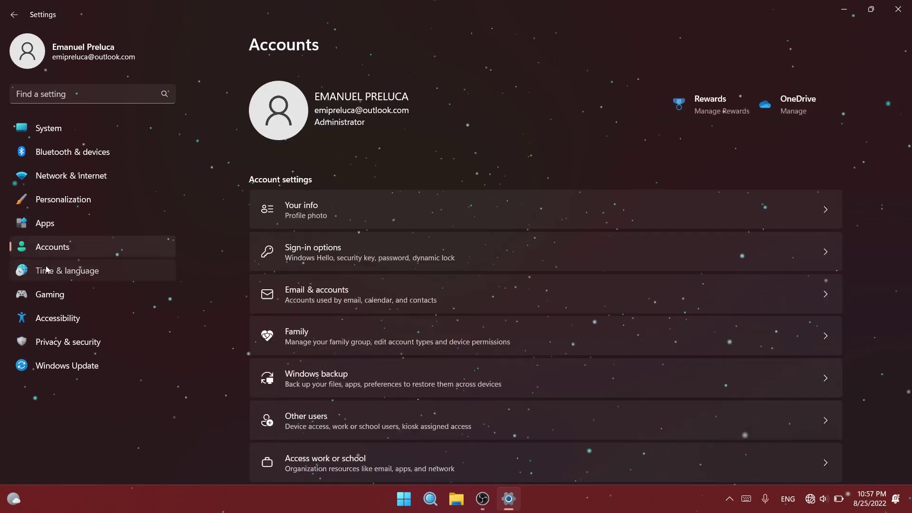
left_click(47, 269)
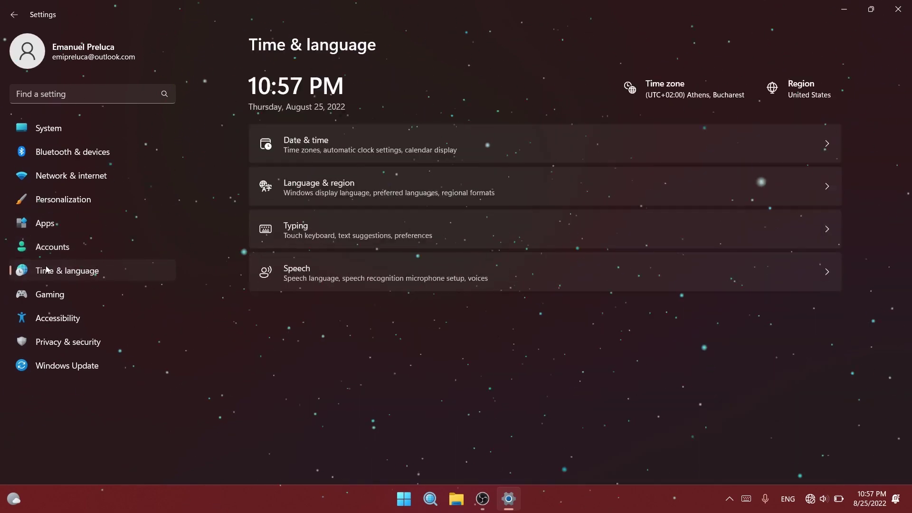
left_click(44, 295)
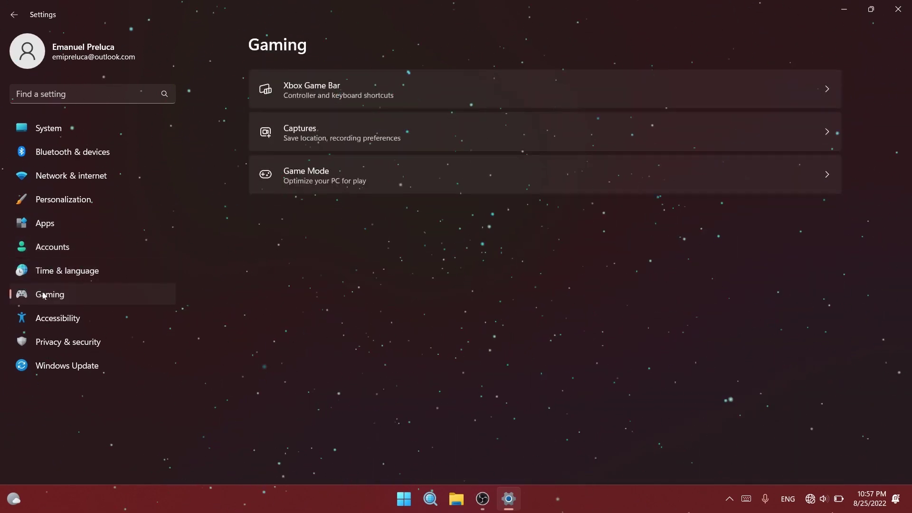
left_click(43, 318)
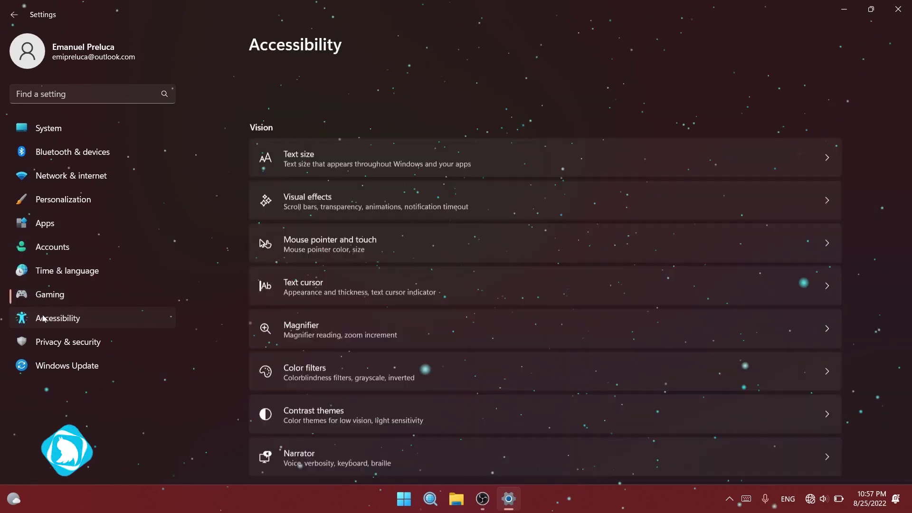
left_click(49, 346)
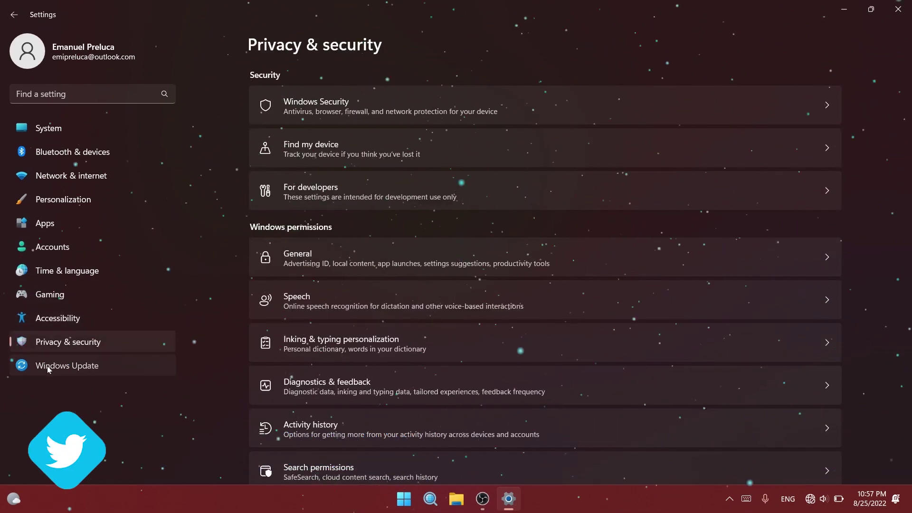
left_click(48, 368)
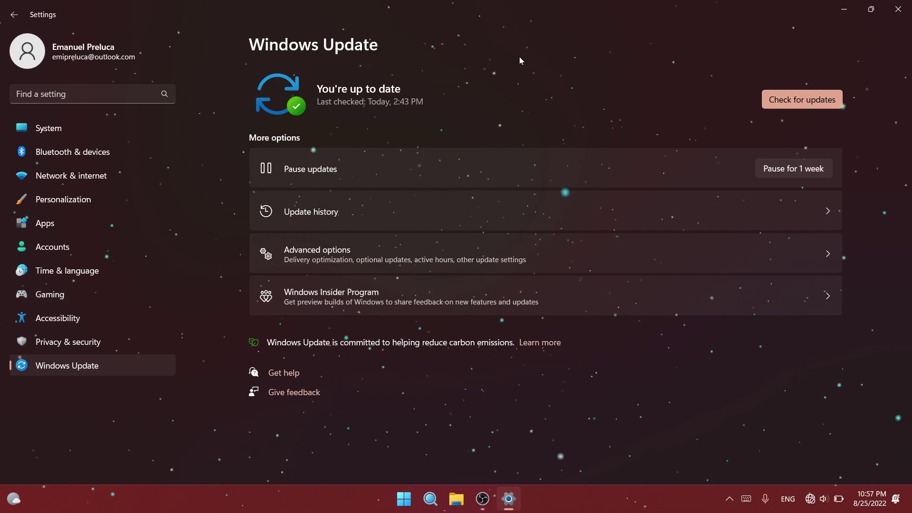
Step: Revisit the System, Bluetooth & devices, Network & internet, Personalization and Apps categories to examine their icon animations again
left_click(71, 122)
left_click(65, 152)
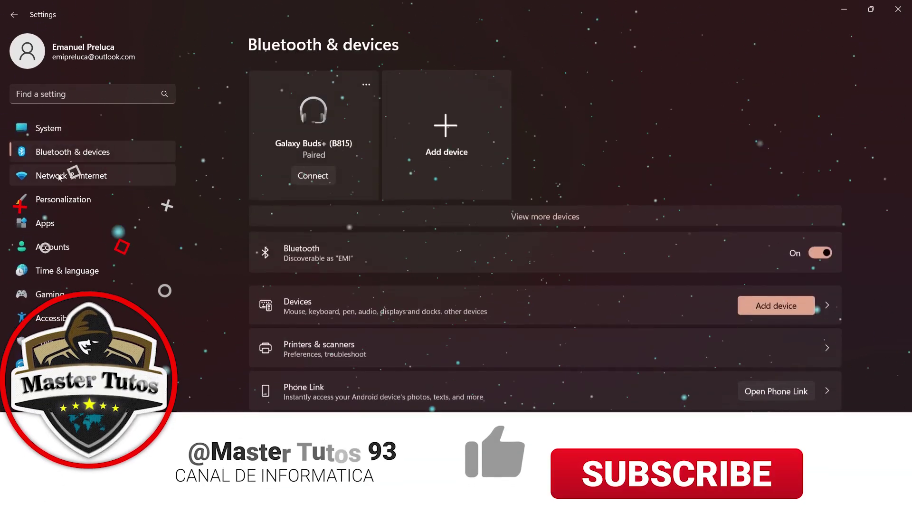
left_click(59, 179)
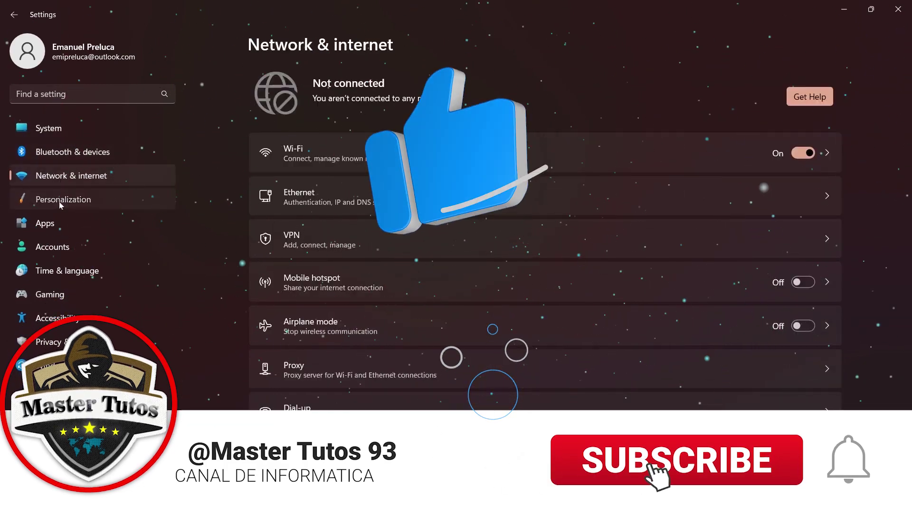
left_click(59, 198)
left_click(48, 225)
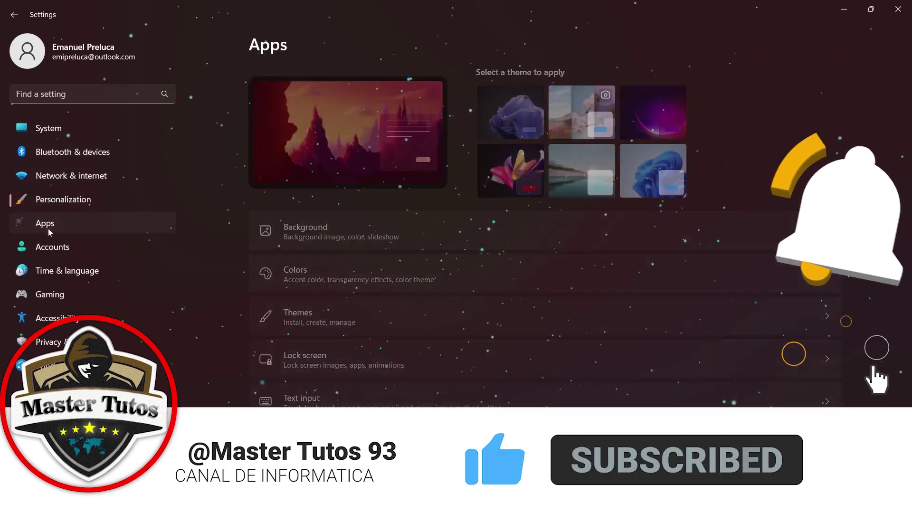